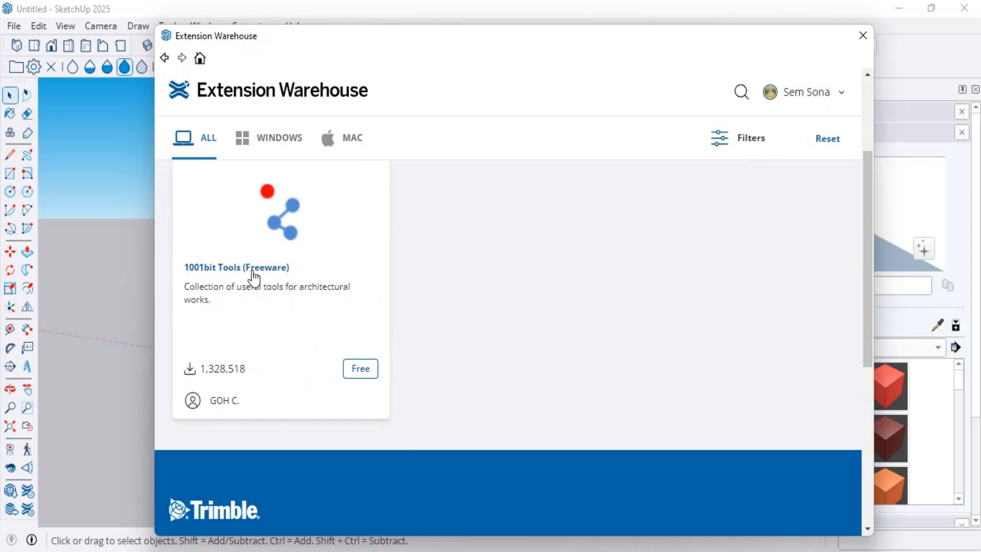
- Open the 1001bit Tools (Freeware) extension page and review its SketchUp compatibility details and preview images
left_click(252, 270)
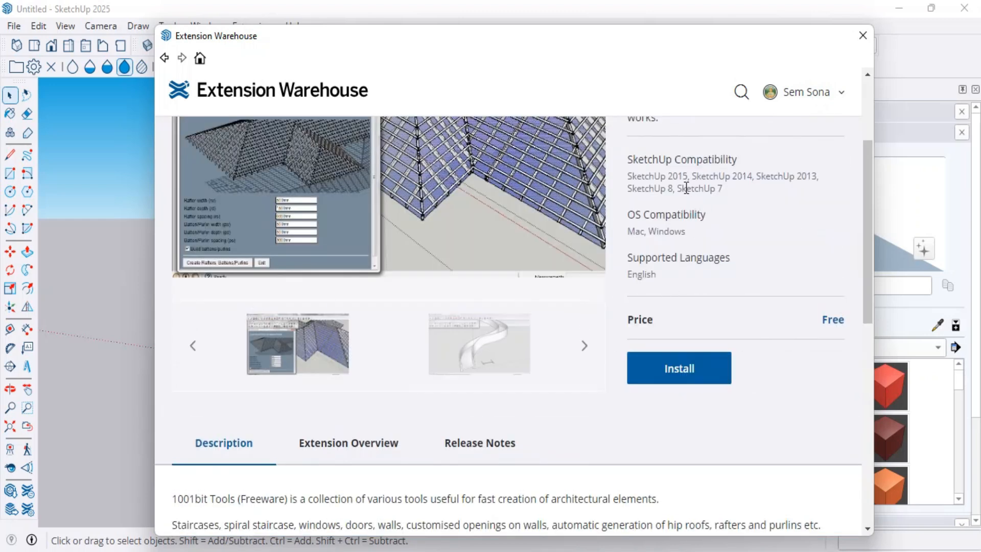
mouse_move(629, 179)
left_mouse_down()
mouse_move(767, 177)
mouse_move(736, 202)
left_mouse_up()
left_click(765, 219)
scroll(762, 214, "up", 3)
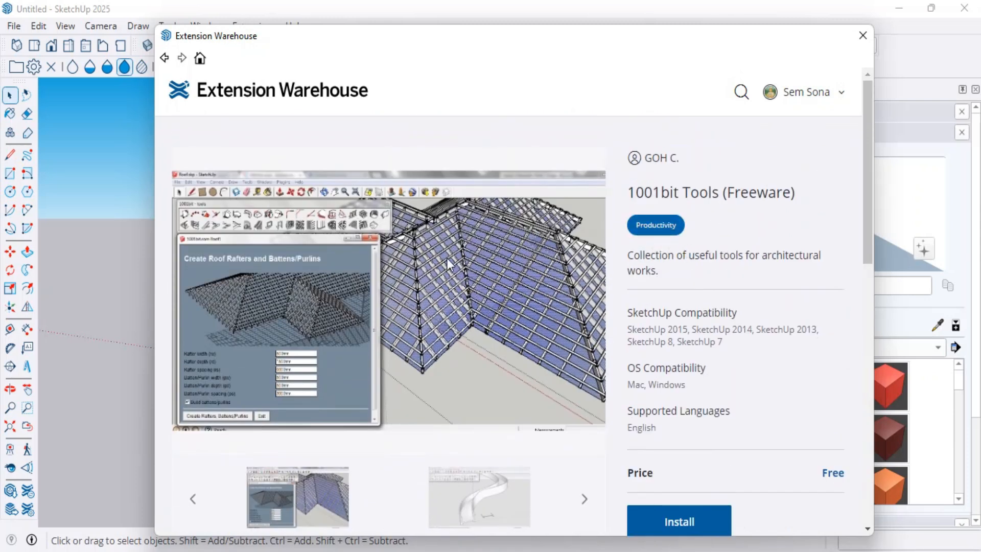
scroll(446, 258, "down", 6)
scroll(502, 266, "up", 3)
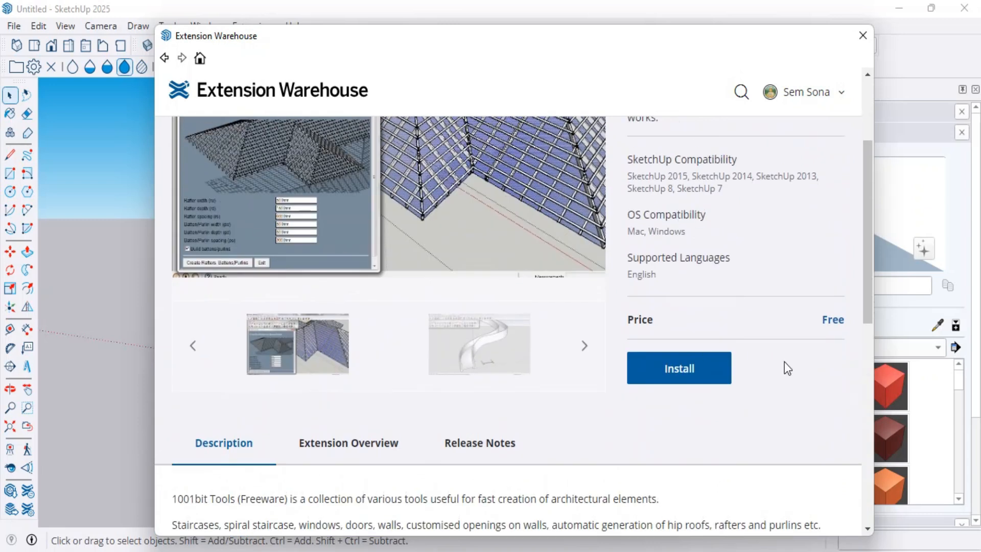
- Install the 1001bit Tools extension, proceeding despite the compatibility and trust warnings, and close the Extension Warehouse
left_click(697, 364)
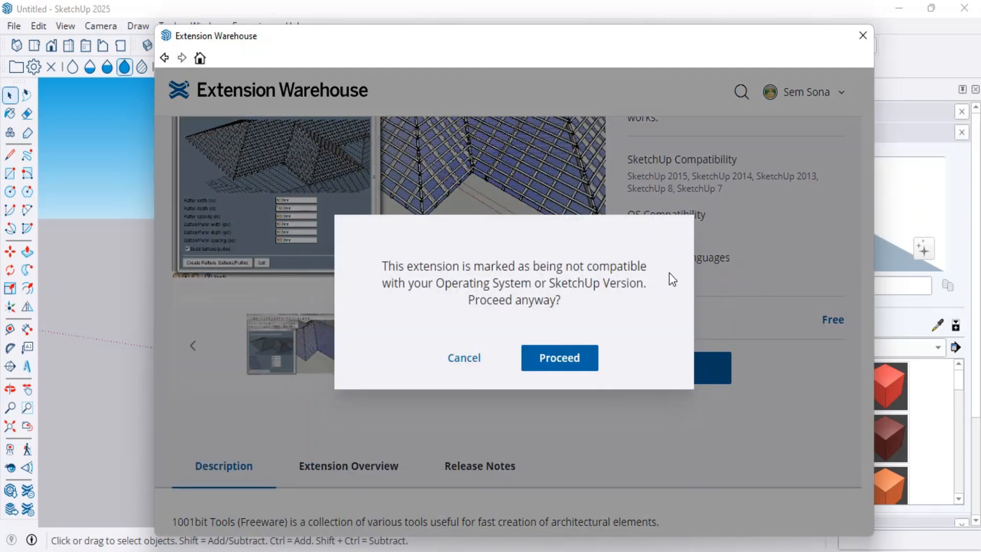
left_click(548, 364)
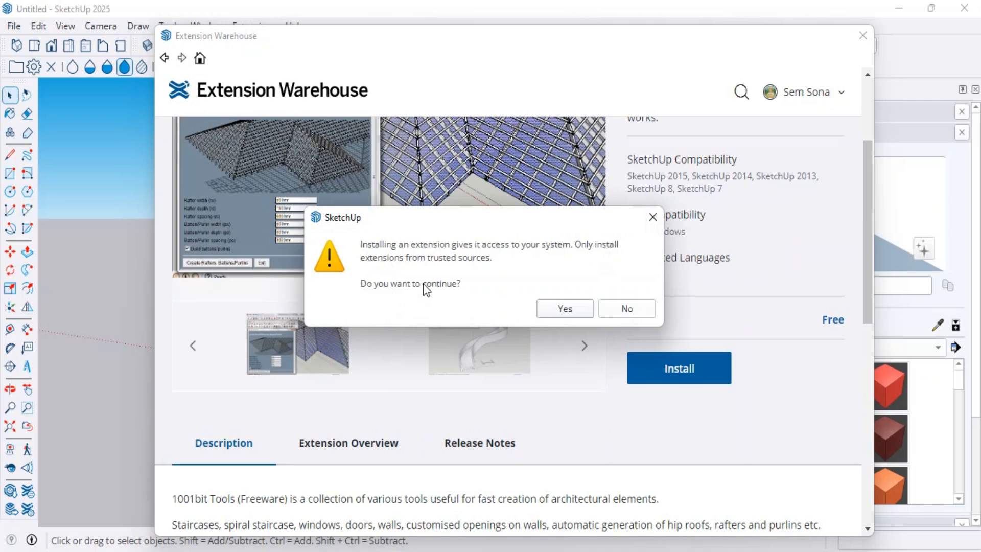
left_click(565, 308)
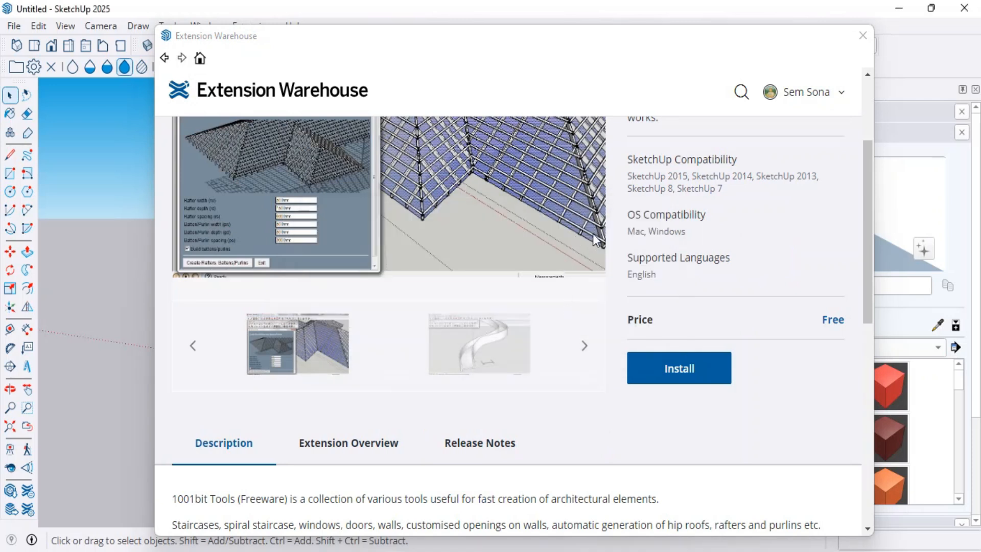
scroll(642, 251, "down", 3)
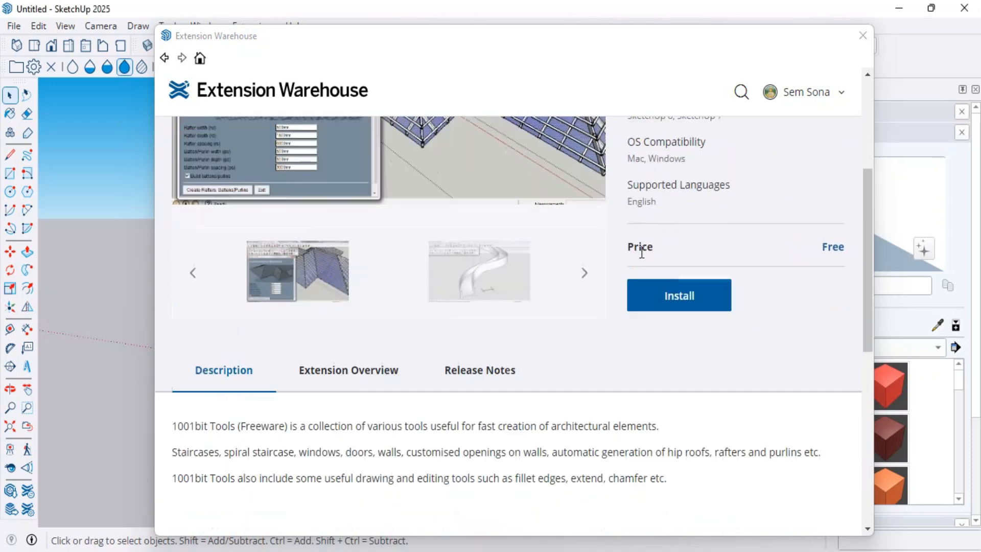
scroll(624, 259, "up", 6)
scroll(654, 241, "down", 5)
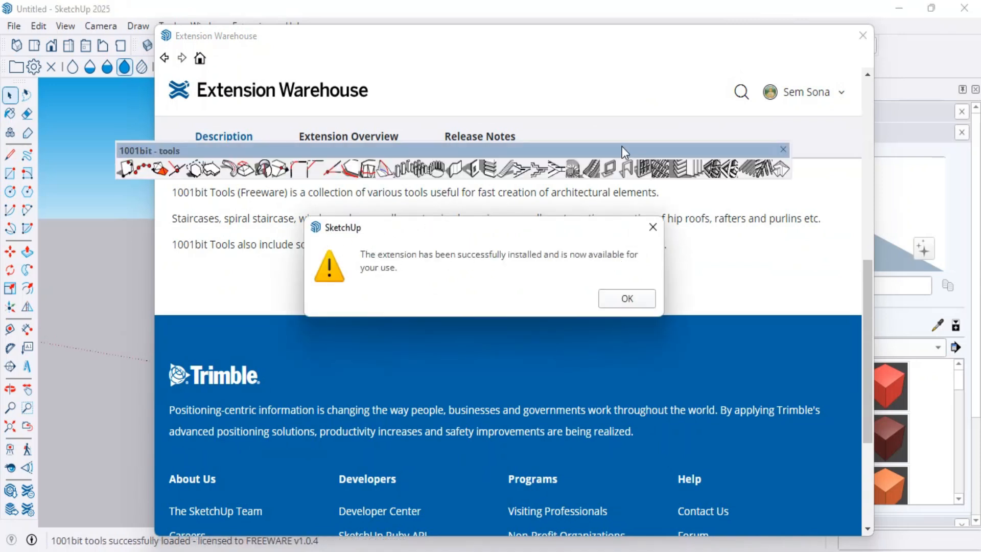
left_click(630, 301)
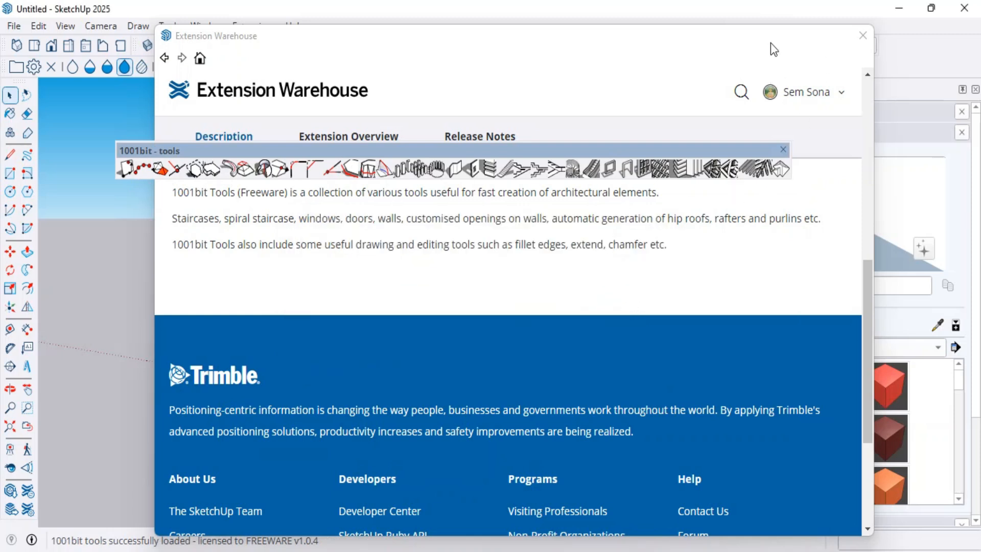
left_click(863, 38)
- Reshape the floating 1001bit tools palette into three rows and place it over the upper drawing area
left_click_drag(597, 151, 531, 126)
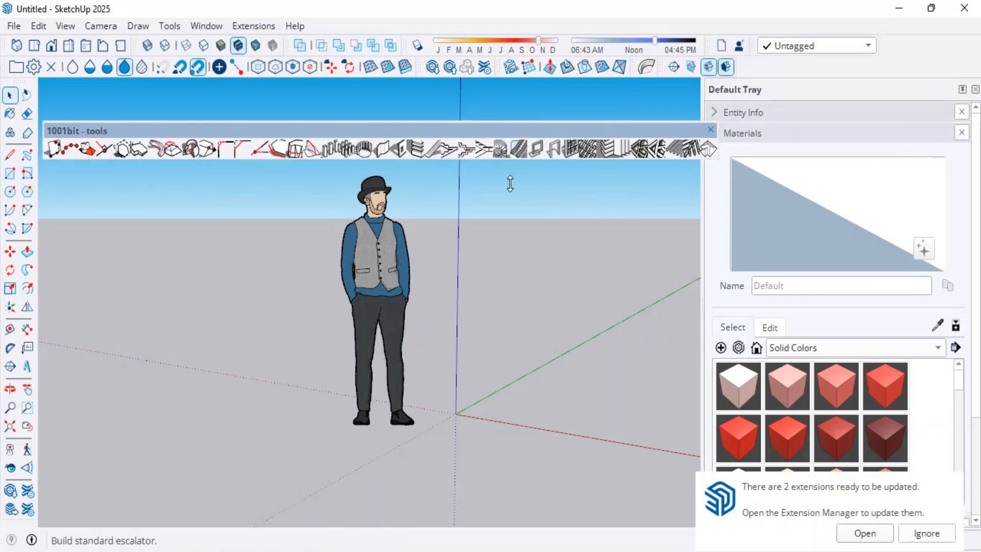
left_click_drag(708, 148, 336, 156)
left_click_drag(190, 127, 554, 113)
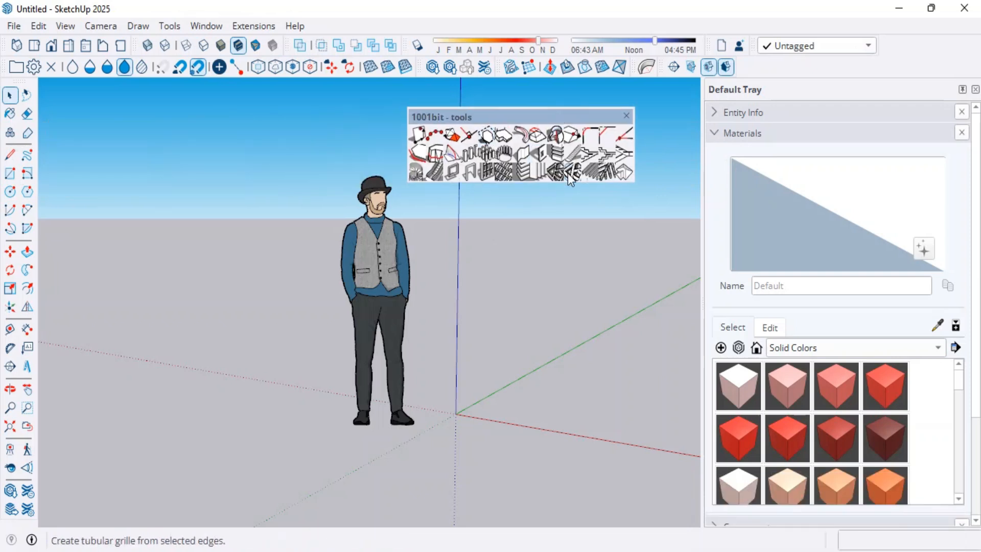
- Delete the default human scale figure beside the origin
scroll(215, 338, "down", 5)
scroll(224, 351, "up", 4)
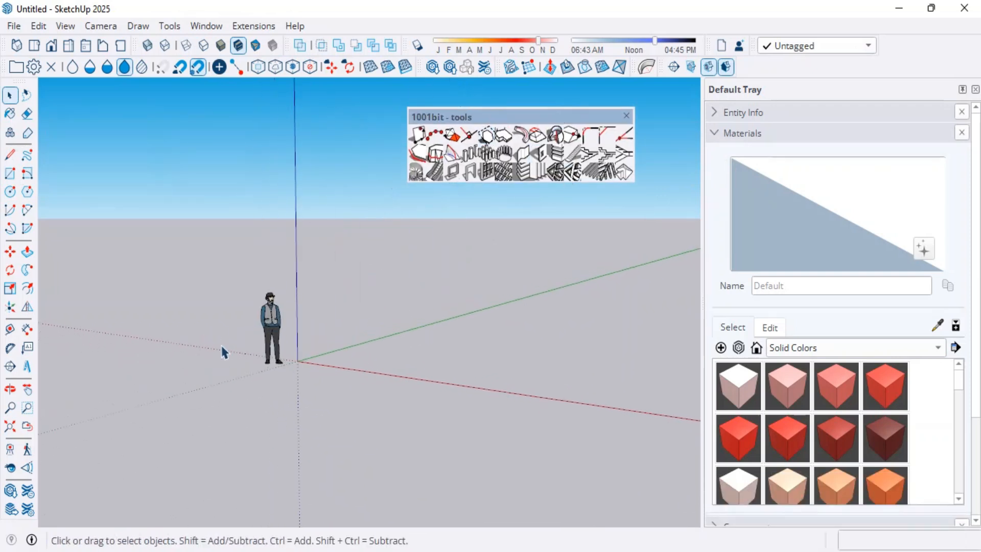
left_click_drag(238, 192, 335, 395)
key("Delete")
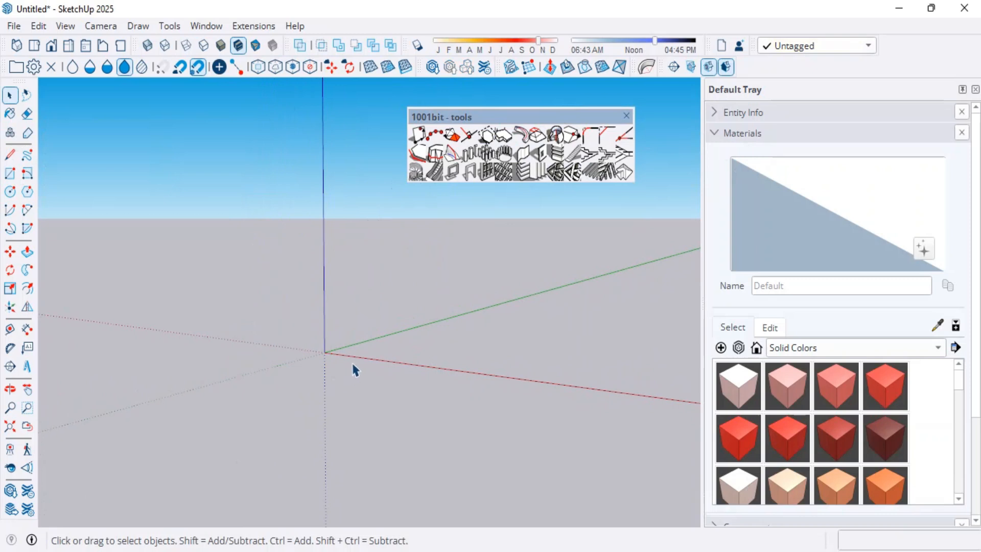
- Draw a 5 m by 12 m rectangle on the ground starting at the origin
left_click(9, 174)
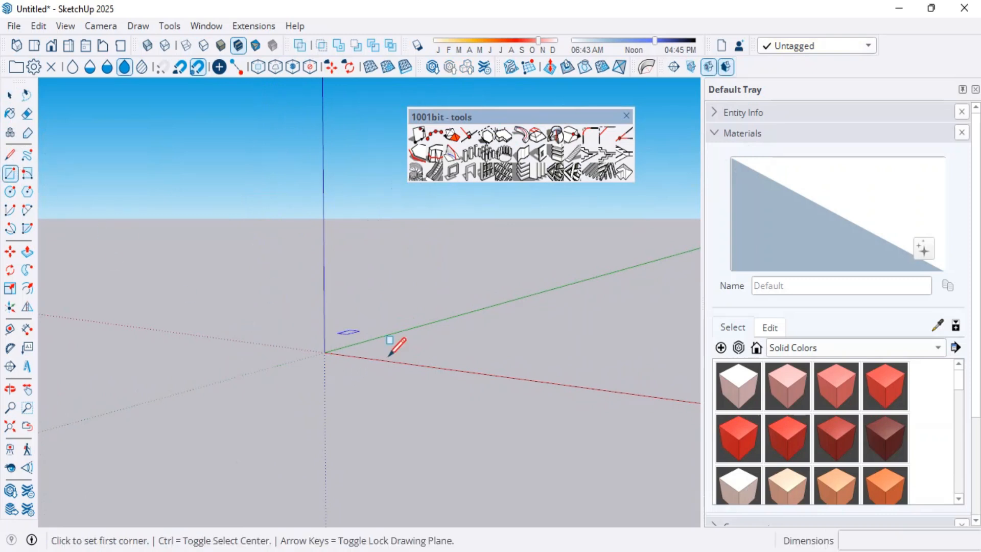
left_click(325, 352)
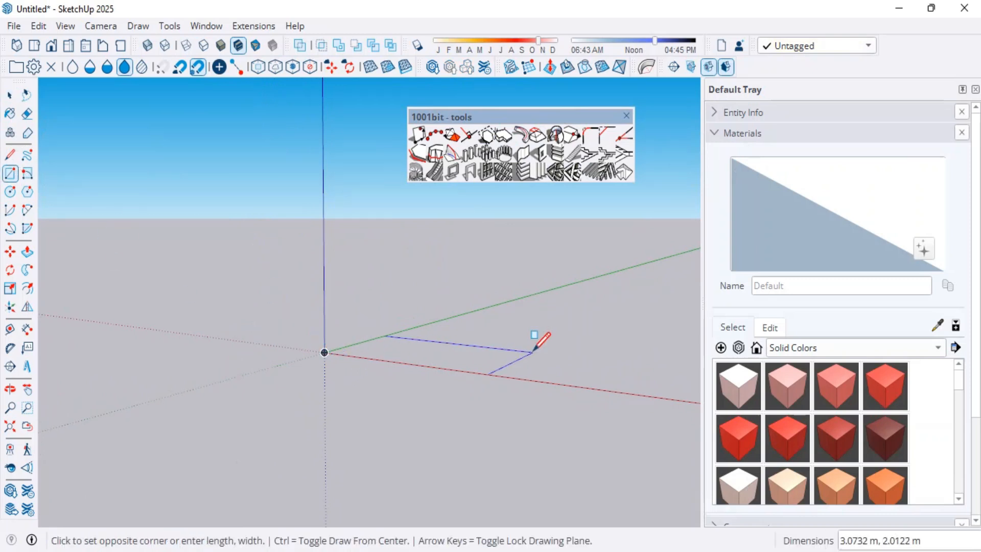
type("5,12")
key("Return")
- Add a 6 m by 4 m rectangle extending outward from the midpoint of the first rectangle's outer long edge
middle_click_drag(427, 322, 453, 431)
left_click(436, 443)
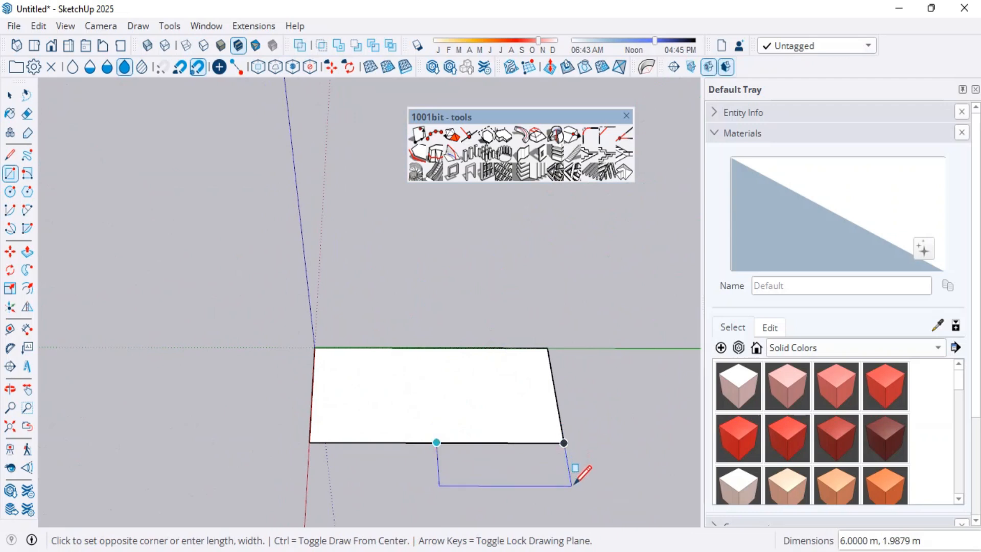
type("6,4")
key("Return")
- Delete the dividing edge between the two rectangles to merge them into one L-shaped face
middle_click_drag(449, 405, 497, 364)
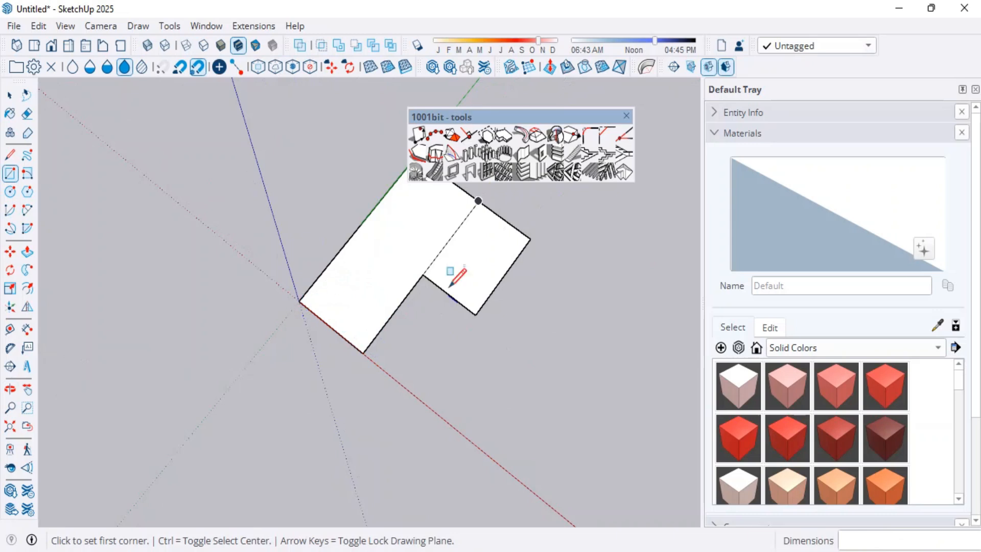
scroll(447, 268, "up", 2)
key("space")
left_click(431, 252)
left_click(435, 254)
key("Delete")
- Create a hip roof from the L-shaped face with a roof pitch of 32 and a roof overhang of 0
middle_click_drag(435, 254, 504, 302)
left_click(504, 302)
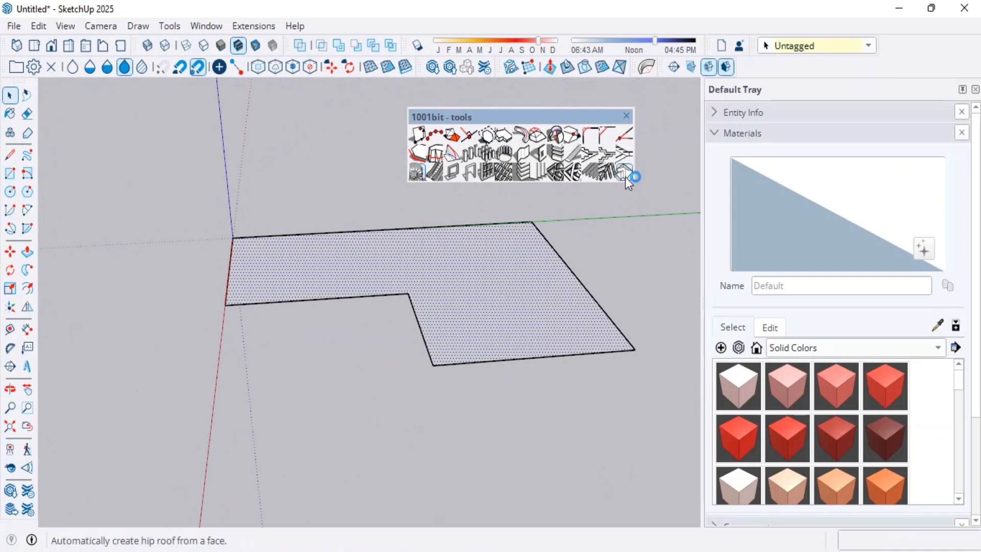
left_click(242, 255)
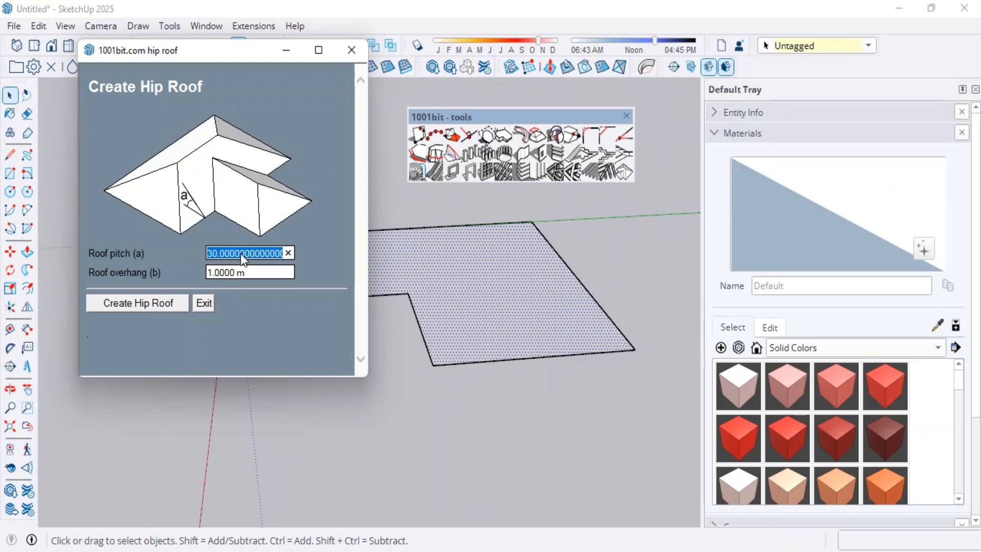
type("32")
key("Tab")
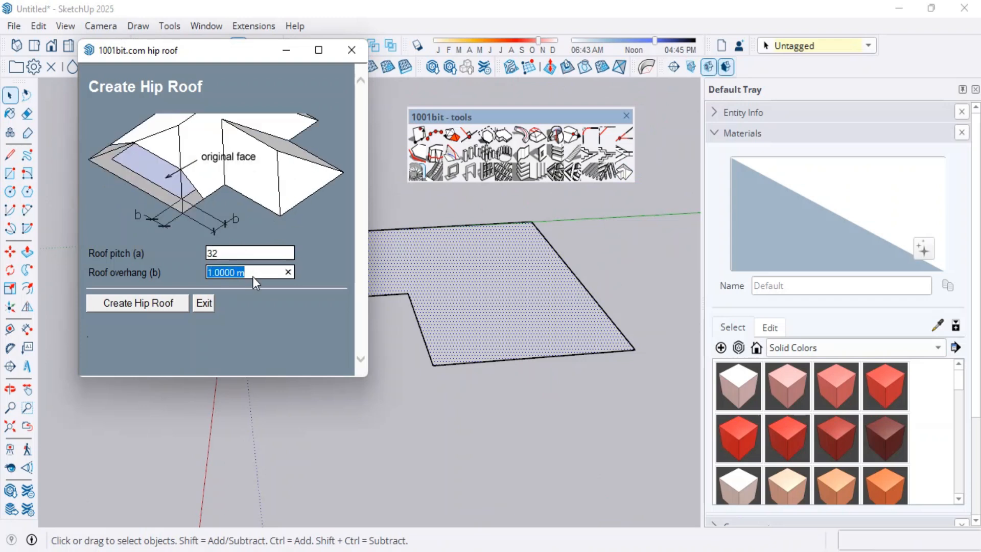
type("0")
left_click(243, 254)
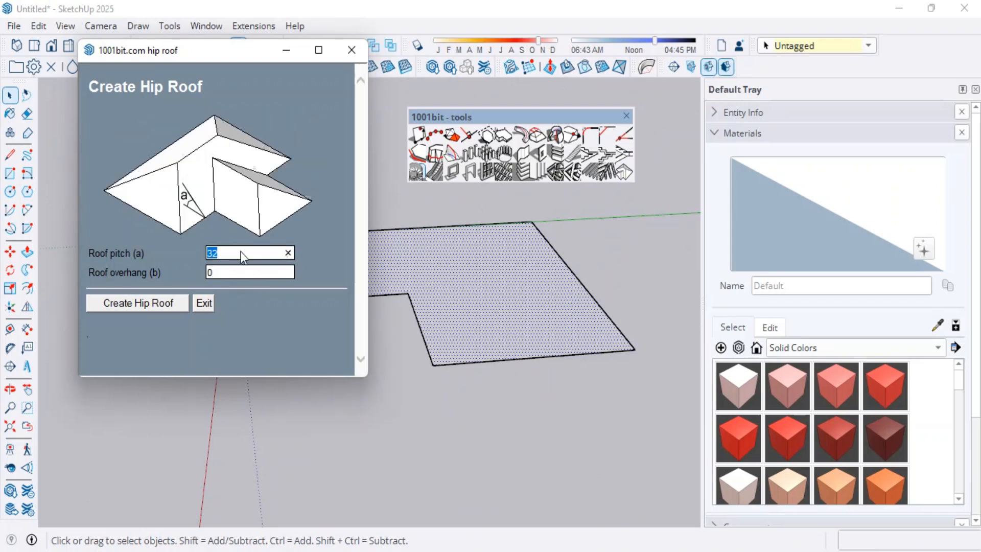
left_click(145, 303)
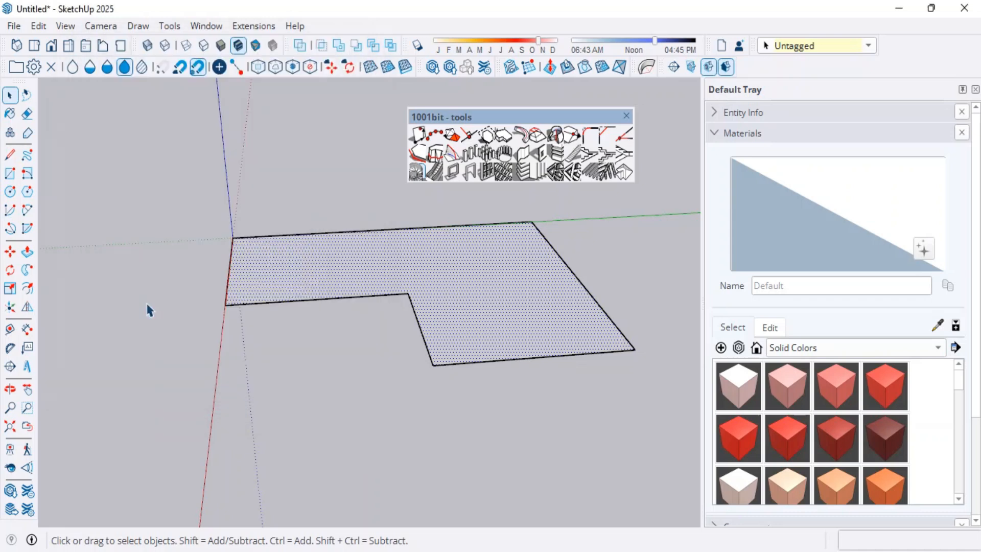
- Copy the hip roof group with the Move tool and place the duplicate beside the original
mouse_move(543, 328)
middle_mouse_down()
mouse_move(724, 211)
mouse_move(583, 271)
mouse_move(662, 182)
mouse_move(506, 378)
mouse_move(442, 362)
mouse_move(483, 299)
mouse_move(484, 318)
mouse_move(453, 320)
middle_mouse_up()
middle_click_drag(480, 374, 527, 412)
scroll(422, 395, "down", 1)
middle_click_drag(422, 396, 470, 506)
middle_click_drag(458, 366, 400, 336)
scroll(335, 351, "down", 2)
middle_click_drag(336, 351, 428, 399)
left_click(375, 372)
key("m")
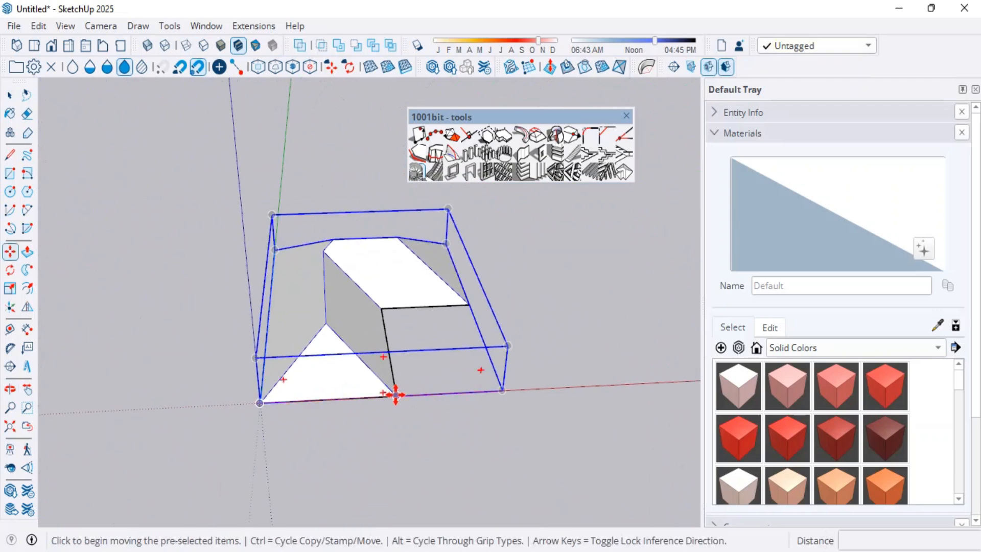
left_click(395, 395)
key("ctrl")
scroll(258, 402, "down", 4)
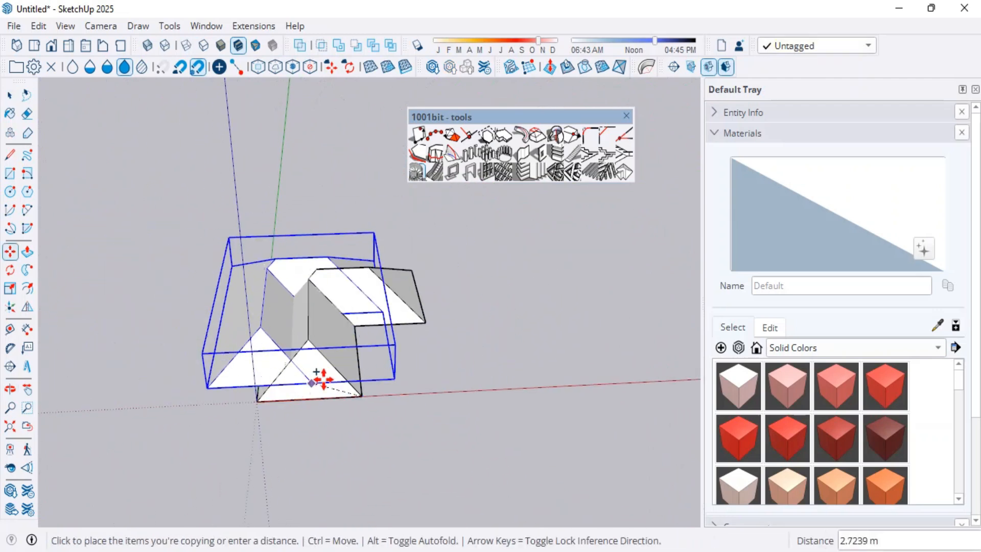
scroll(317, 378, "down", 1)
left_click(171, 408)
- Open the original hip roof group for editing and select all six of its sloped faces
key("space")
left_click(387, 447)
middle_click_drag(387, 447, 225, 337)
scroll(225, 338, "down", 3)
middle_click_drag(460, 327, 374, 357)
scroll(373, 348, "up", 6)
middle_click_drag(434, 348, 476, 348)
left_click(400, 353)
double_click(471, 327)
left_click(453, 335)
left_click(402, 333, "shift")
left_click(397, 273, "shift")
left_click(427, 261, "shift")
left_click(279, 252, "shift")
middle_click_drag(513, 336, 287, 462)
scroll(287, 462, "up", 1)
left_click(259, 374, "shift")
middle_click_drag(258, 374, 396, 321)
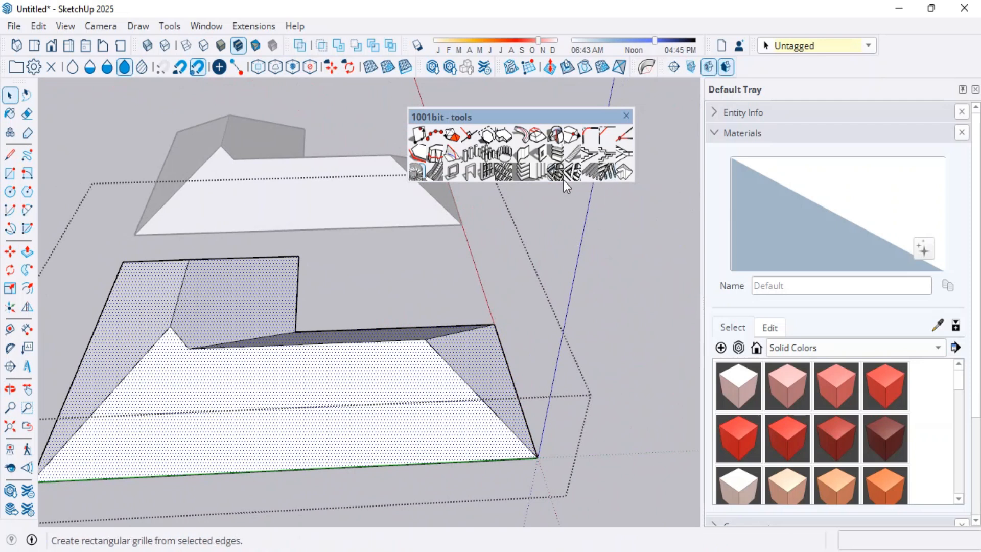
- Start creating roof rafters and battens/purlins on the selected faces and set the rafter depth to 0.1 m
left_click(608, 174)
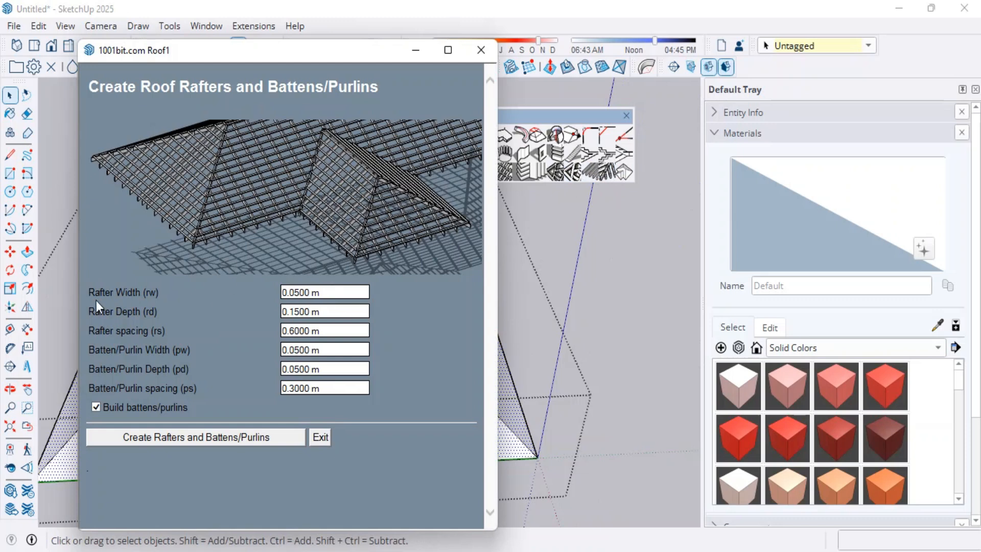
left_click(323, 295)
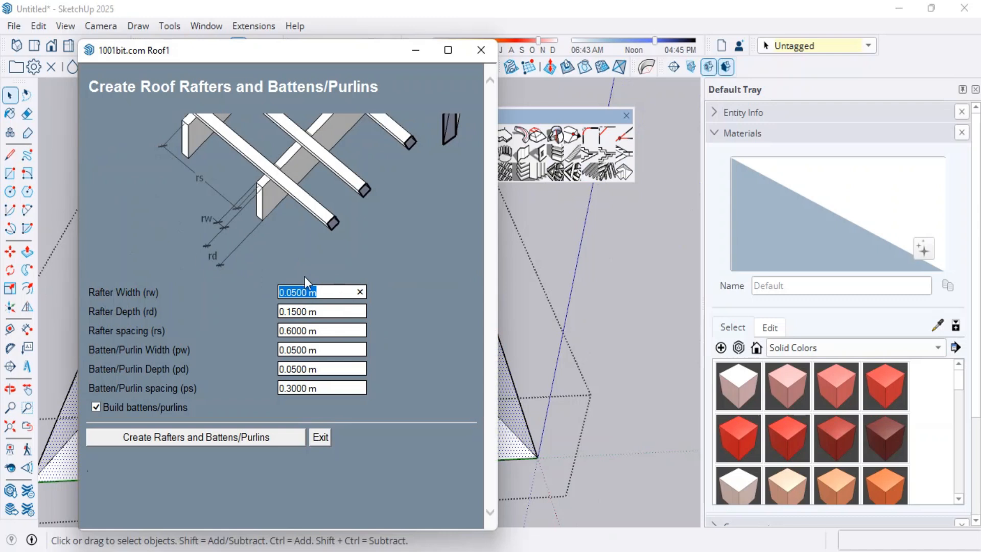
key("Tab")
left_click(322, 312)
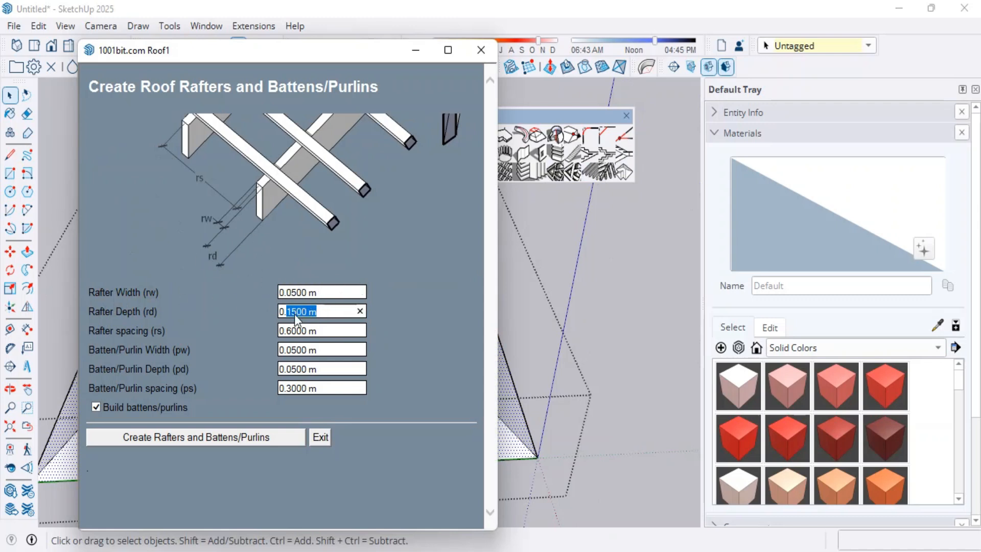
left_click_drag(285, 311, 322, 311)
type("1")
key("Tab")
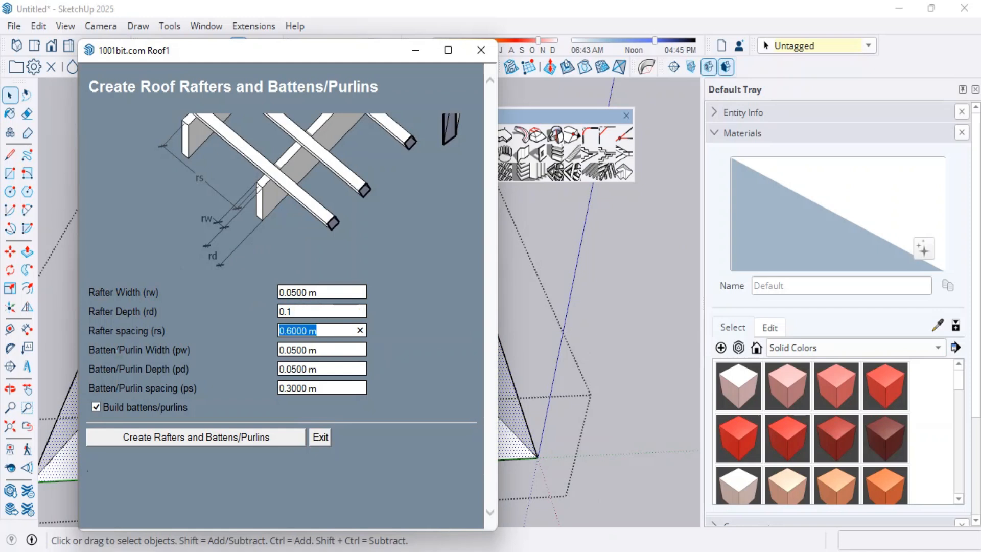
left_click_drag(325, 331, 296, 328)
- Set both the batten/purlin width and the batten/purlin depth to 0.02 m
left_click(318, 350)
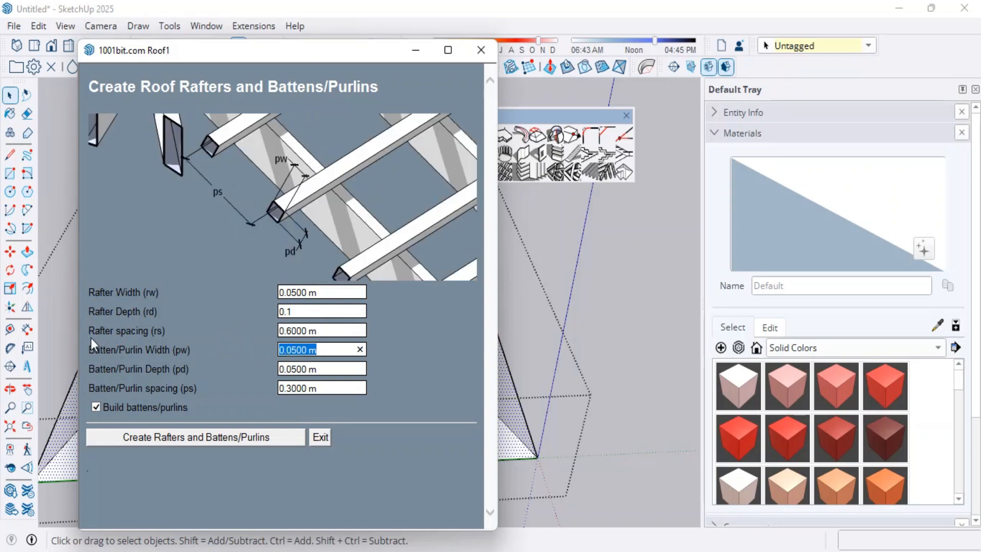
mouse_move(317, 349)
left_mouse_down()
mouse_move(299, 351)
mouse_move(319, 350)
left_mouse_up()
left_click(295, 350)
type("02")
key("Tab")
left_click(328, 372)
left_click_drag(318, 368, 286, 369)
type("0")
key("Tab")
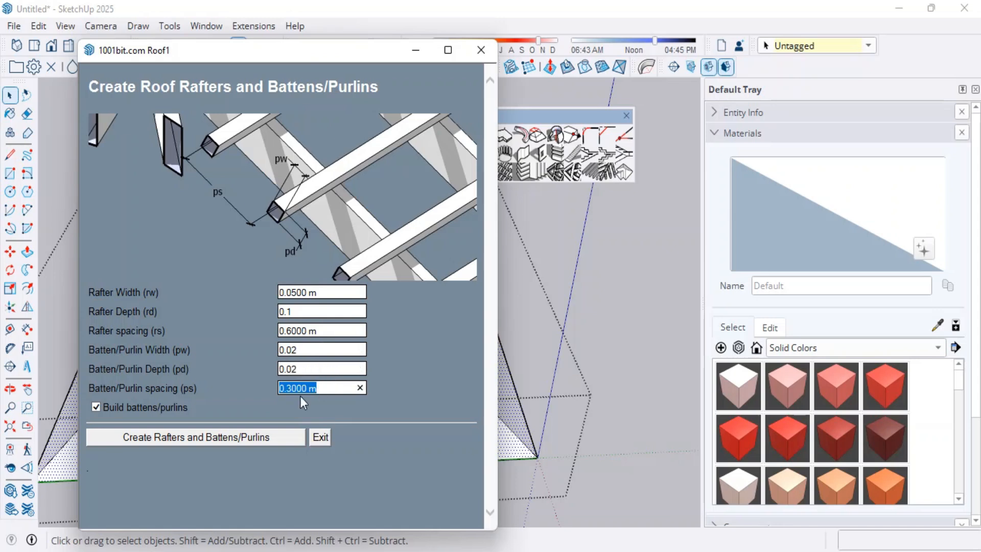
- Set the batten/purlin spacing to 0.12 m
left_click(318, 388)
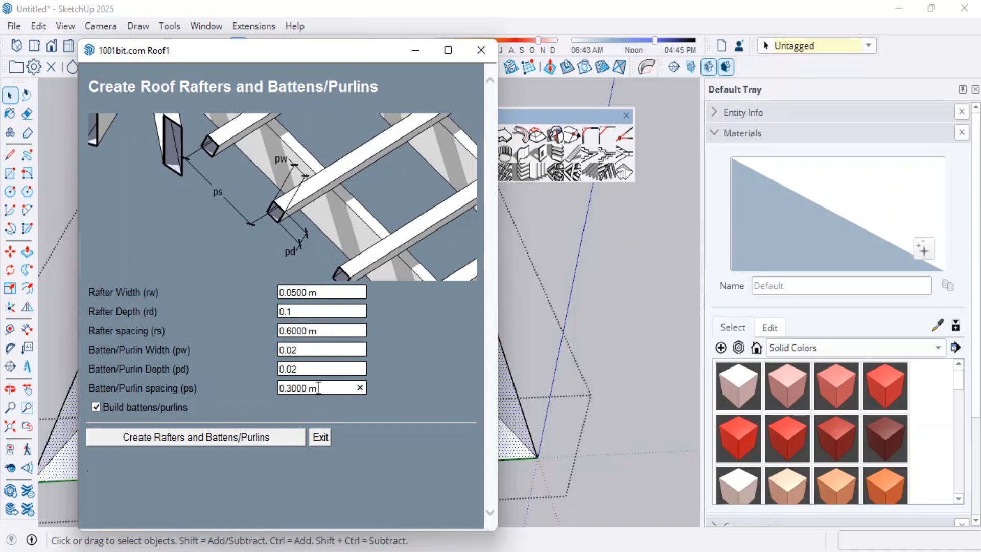
left_click_drag(324, 389, 295, 388)
type("12")
- Set the batten/purlin spacing to 0.10 m and create the rafters and battens/purlins on the selected roof faces
double_click(335, 369)
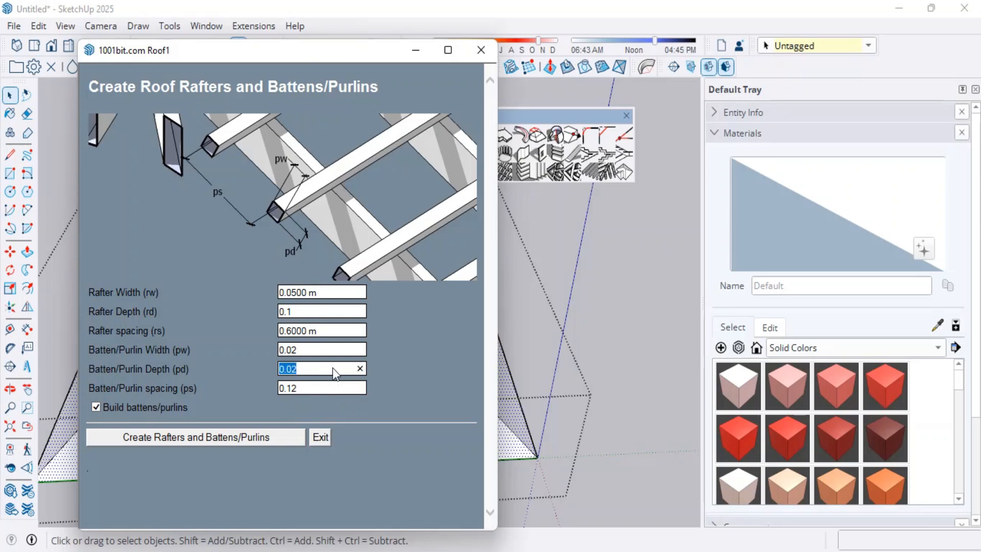
double_click(302, 312)
double_click(324, 294)
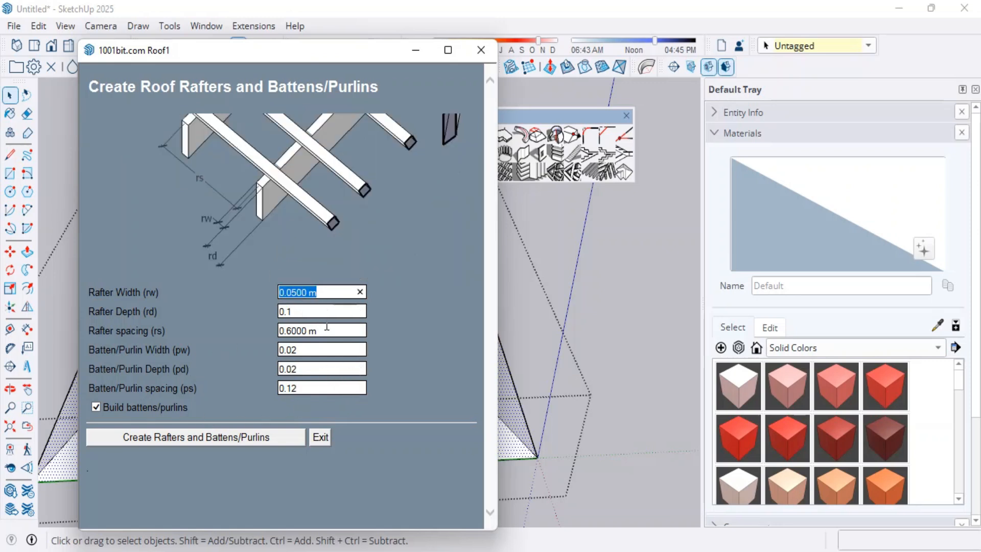
double_click(327, 330)
double_click(326, 351)
double_click(315, 389)
left_click(328, 389)
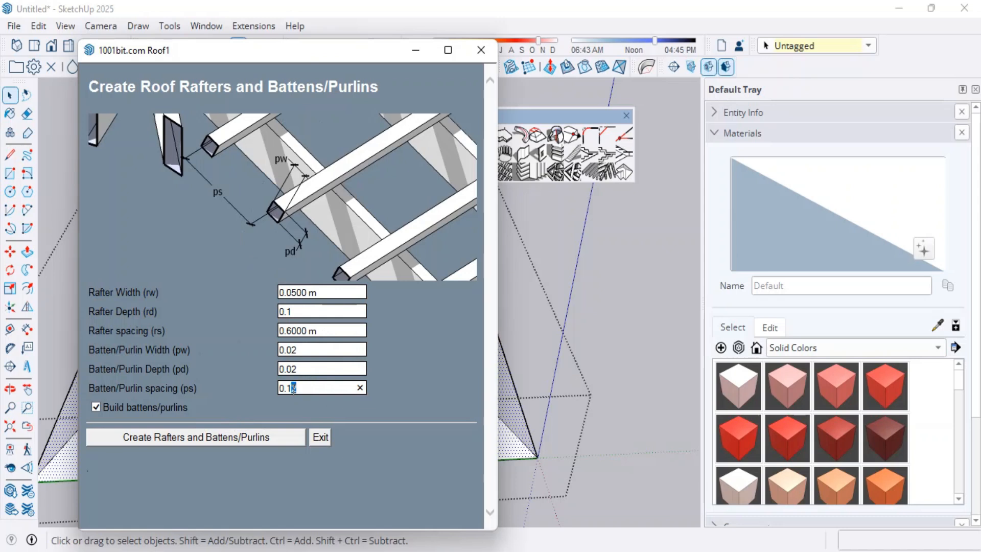
type("0")
key("shift+Tab")
left_click(175, 438)
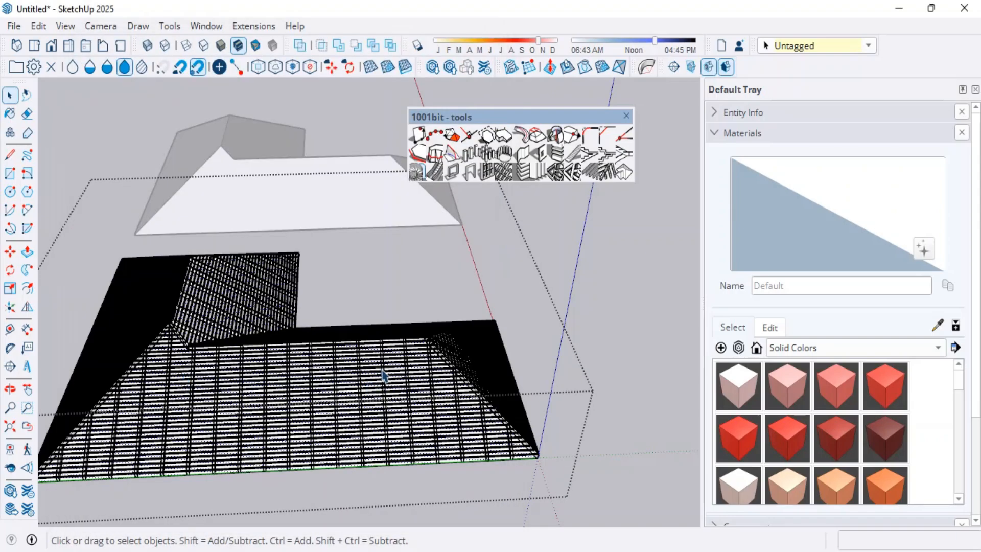
- Examine the generated rafters and battens/purlins across the roof slopes, ridges and hip corners
scroll(385, 375, "up", 6)
middle_click_drag(296, 467, 494, 308)
scroll(494, 309, "down", 5)
middle_click_drag(398, 347, 473, 276)
middle_click_drag(434, 357, 404, 456)
scroll(384, 504, "up", 5)
double_click(348, 495)
left_click(343, 487)
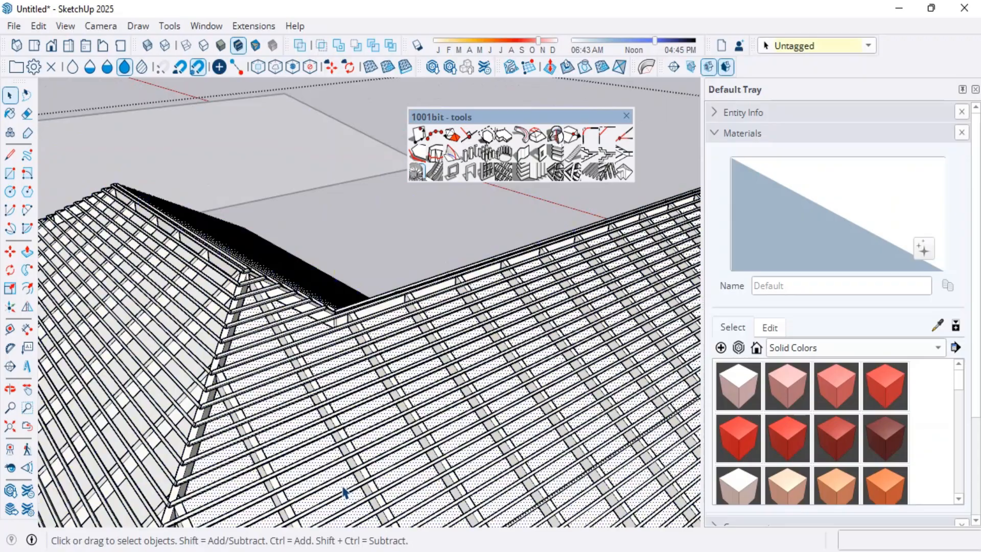
scroll(377, 460, "up", 8)
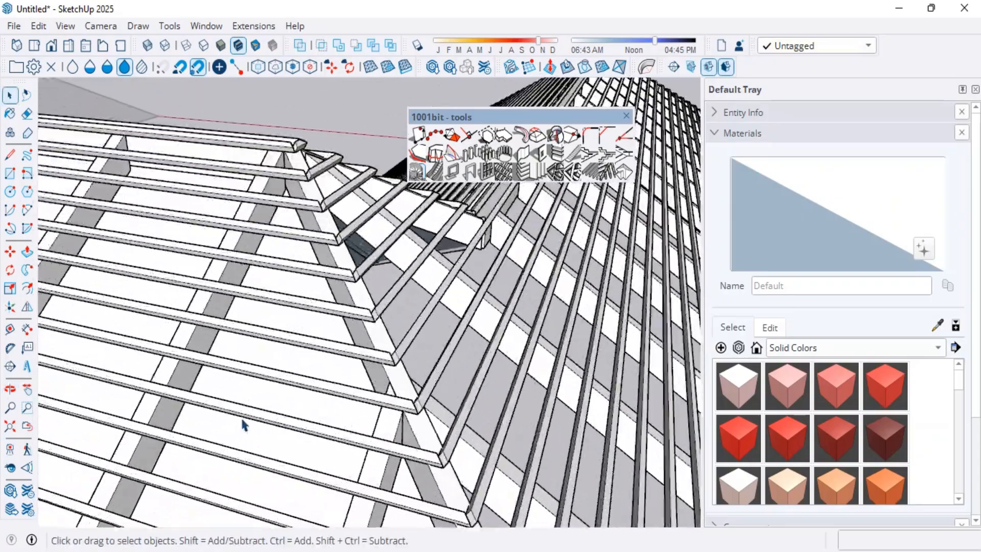
scroll(247, 438, "down", 8)
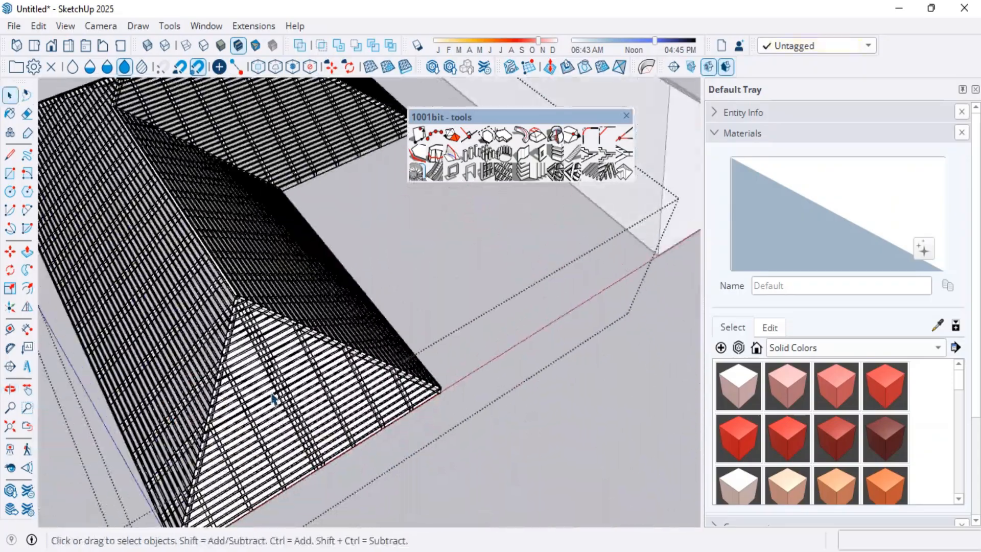
scroll(270, 398, "up", 5)
scroll(316, 399, "down", 5)
middle_click_drag(445, 378, 250, 366)
scroll(369, 341, "up", 5)
scroll(254, 317, "down", 2)
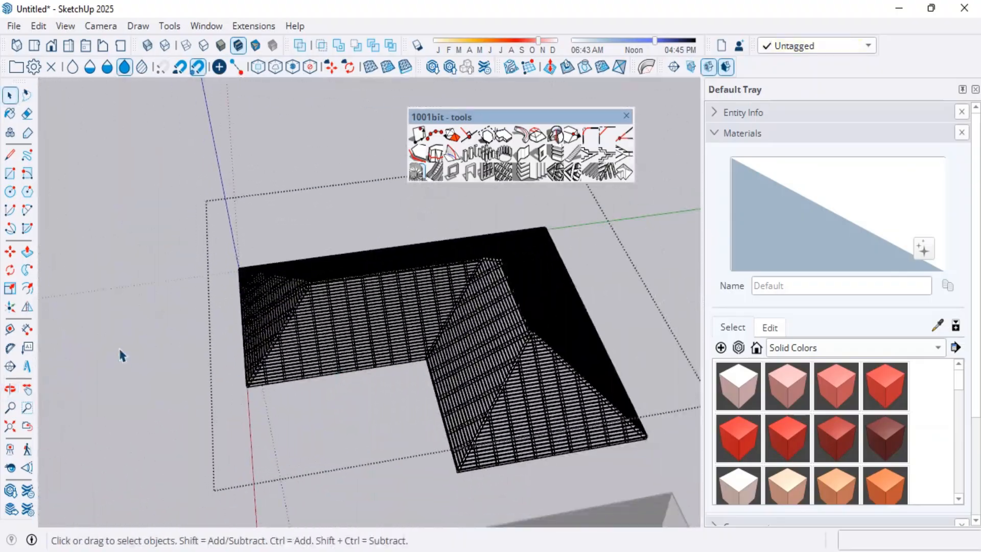
- Inspect the rafter ends and battens along the eaves of the framed roof from a low angle
middle_click_drag(145, 351, 386, 394)
scroll(307, 409, "up", 5)
middle_click_drag(215, 424, 687, 384)
scroll(460, 430, "up", 8)
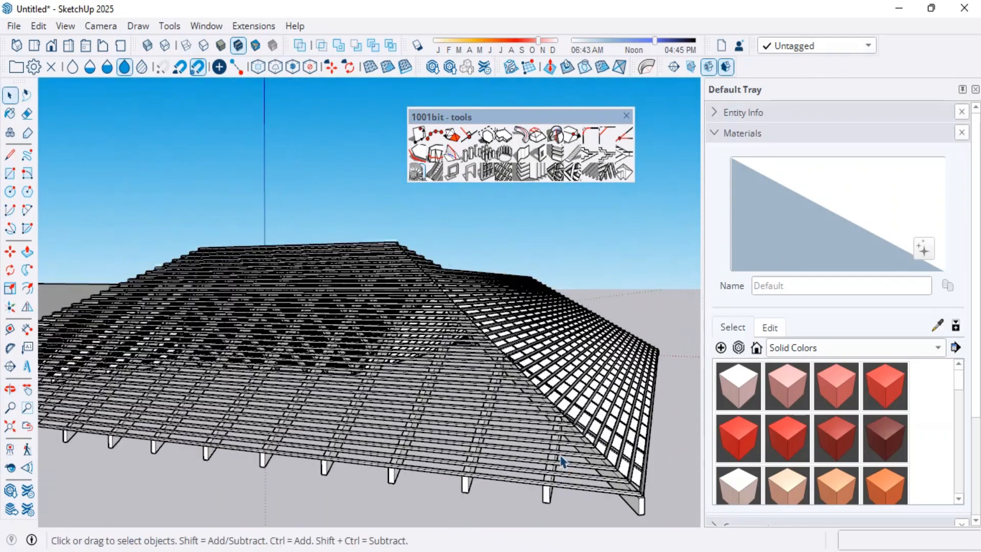
scroll(418, 421, "down", 6)
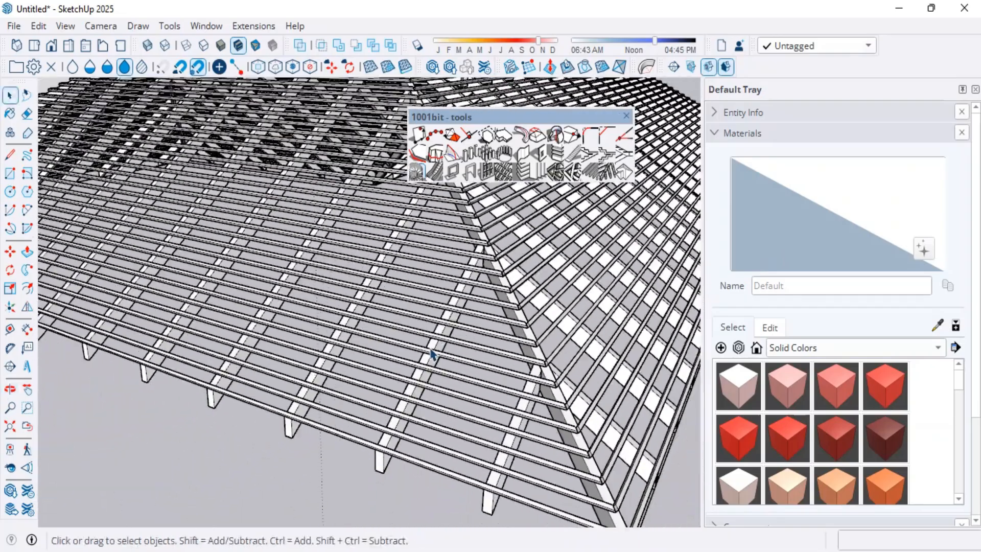
middle_click_drag(420, 424, 465, 377)
scroll(358, 424, "down", 3)
- Show the Roofing material collection and paint the solid L-shaped roof with Roofing_01_1K
left_click(787, 347)
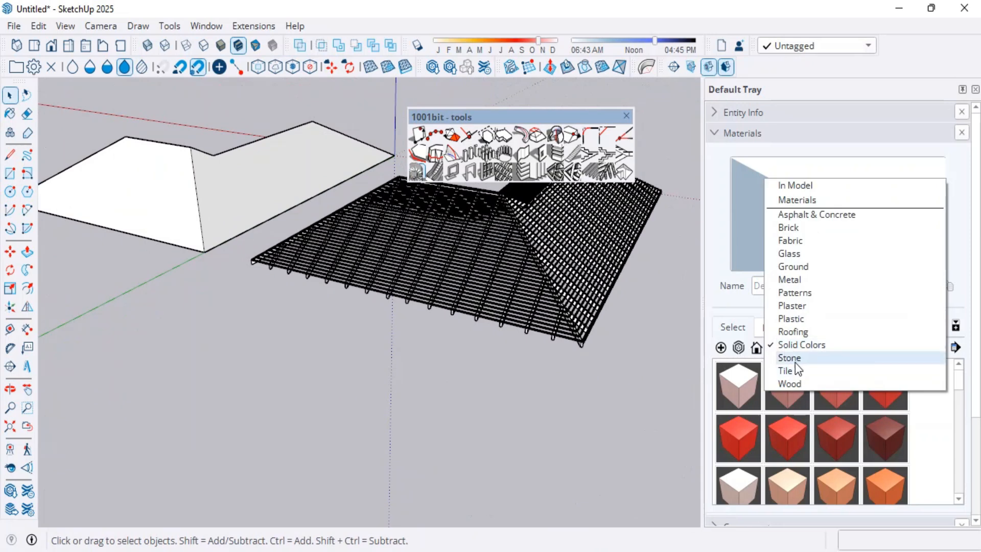
left_click(793, 332)
left_click(787, 386)
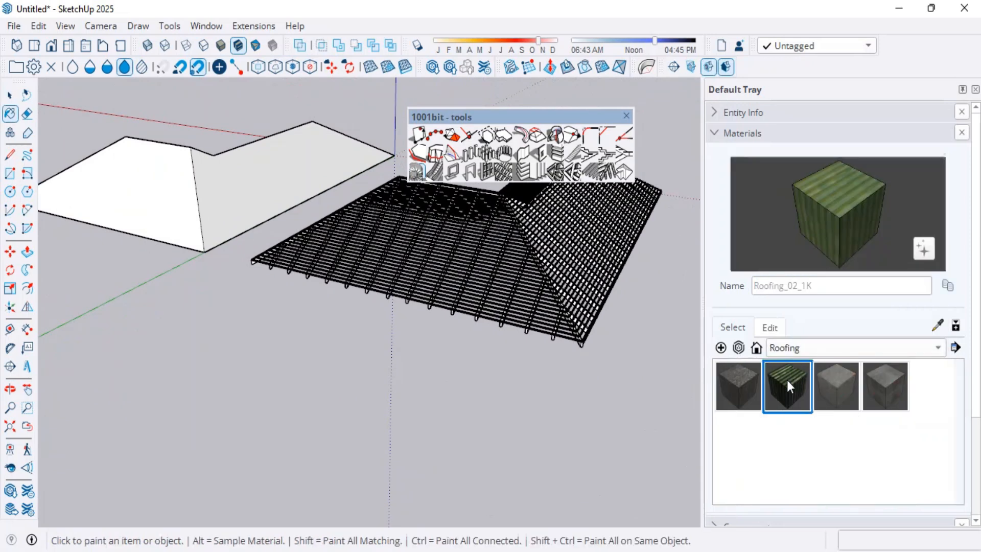
left_click(888, 397)
left_click(746, 387)
scroll(217, 186, "up", 5)
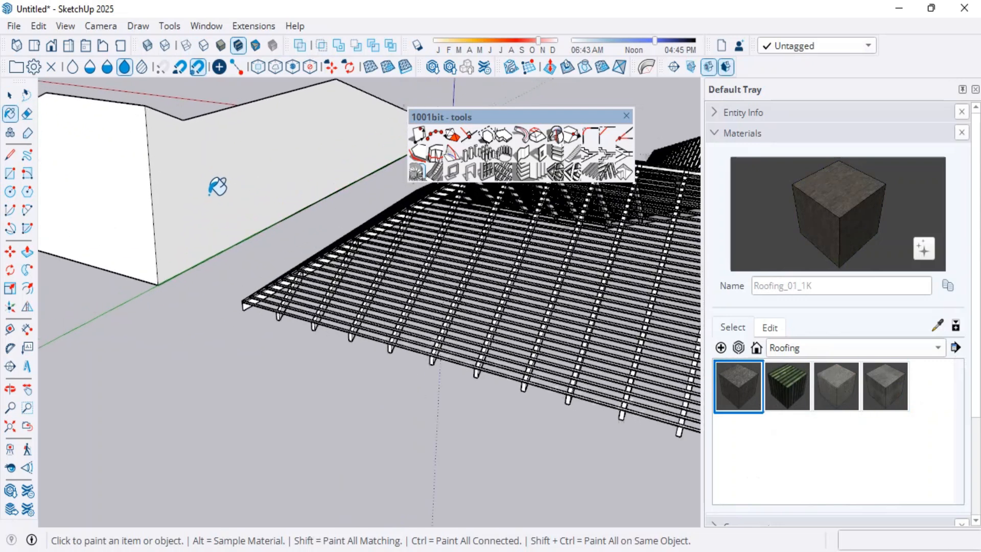
left_click(212, 189)
middle_click_drag(108, 223, 513, 364)
scroll(547, 262, "down", 5)
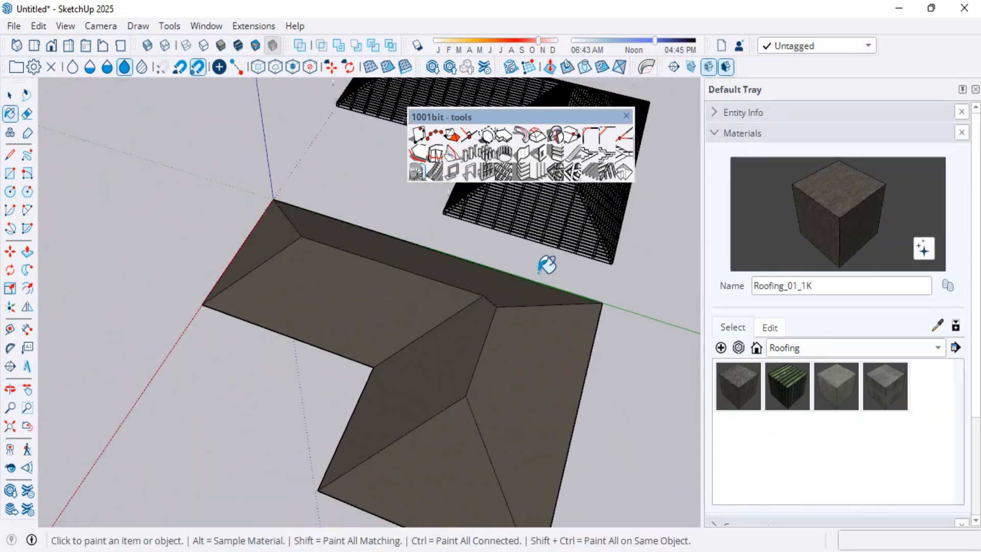
scroll(517, 353, "up", 5)
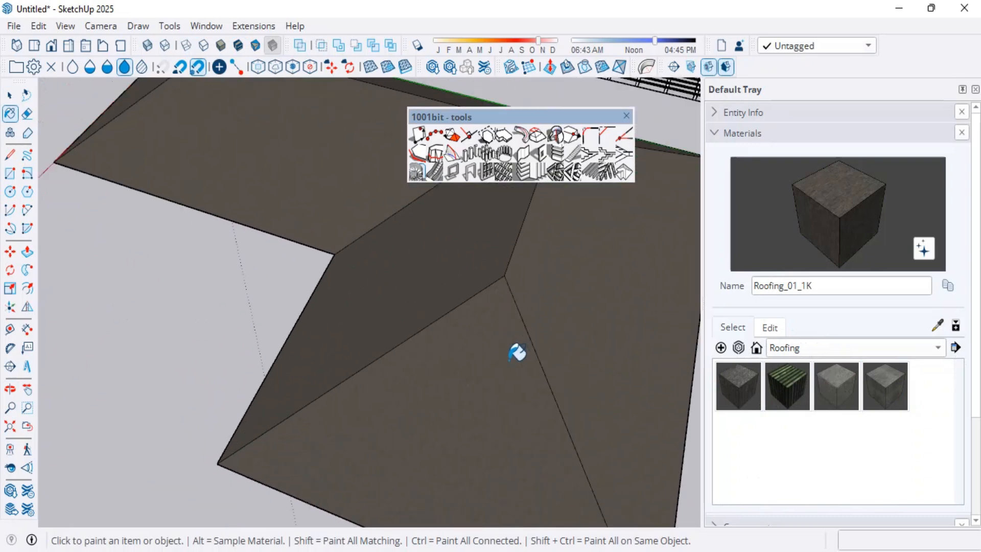
- Repaint the solid L-shaped roof with the green Roofing_02_1K material
left_click(798, 385)
left_click(625, 359)
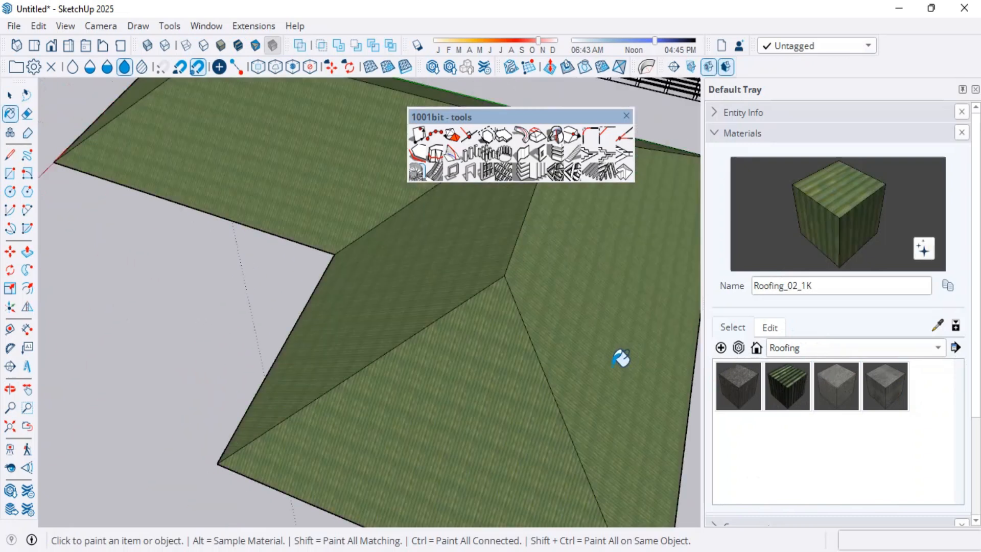
scroll(520, 402, "up", 5)
- Paint the solid L-shaped roof with the Roofing_04_1K slate material and check its texture up close
left_click(844, 388)
left_click(474, 342)
scroll(383, 368, "down", 5)
middle_click_drag(398, 366, 358, 272)
scroll(344, 302, "up", 6)
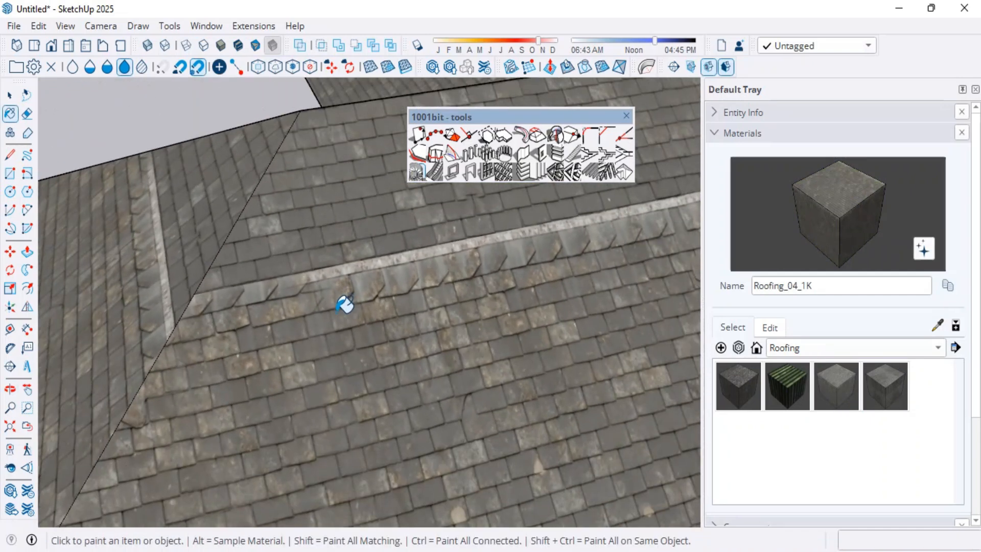
scroll(344, 304, "down", 6)
middle_click_drag(384, 350, 414, 348)
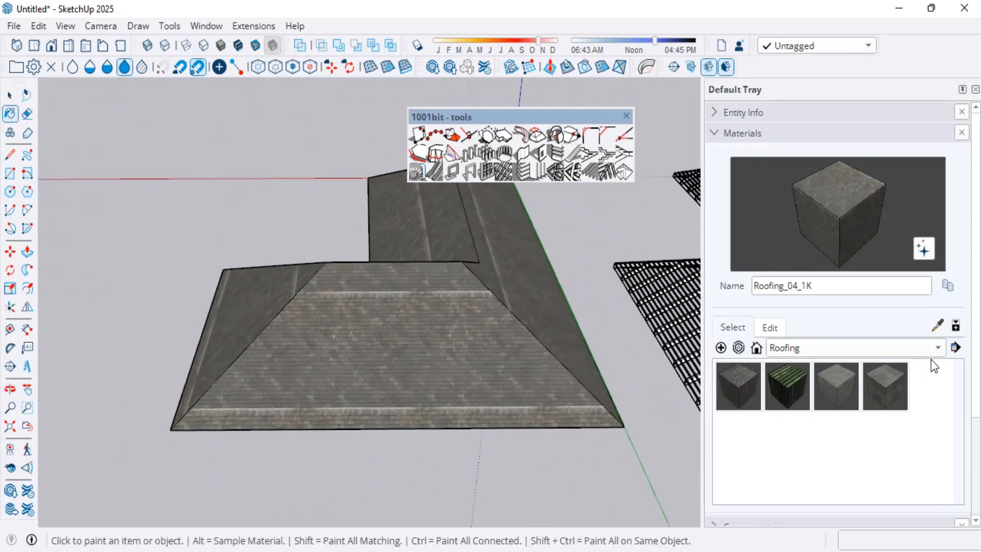
- Switch to the web browser and search Bing Images for "roof texture"
mouse_move(608, 551)
left_click(608, 551)
left_click(281, 12)
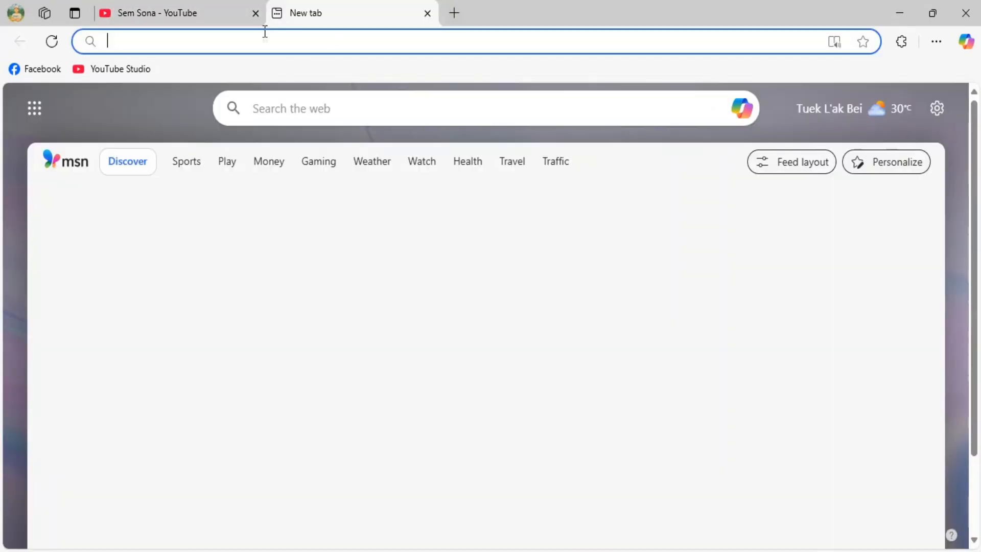
type("fora")
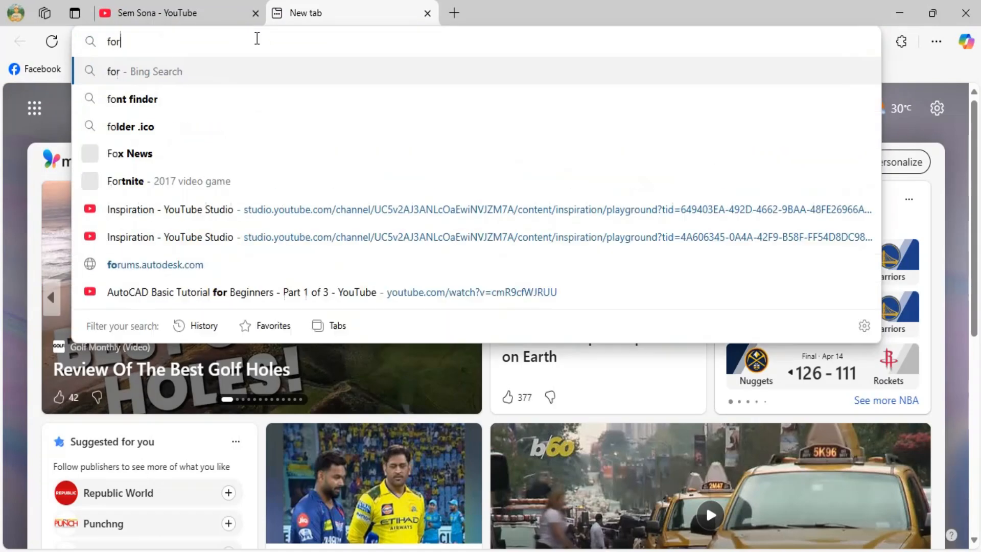
key("BackSpace")
key("BackSpace")
key("BackSpace")
key("BackSpace")
type("roof te")
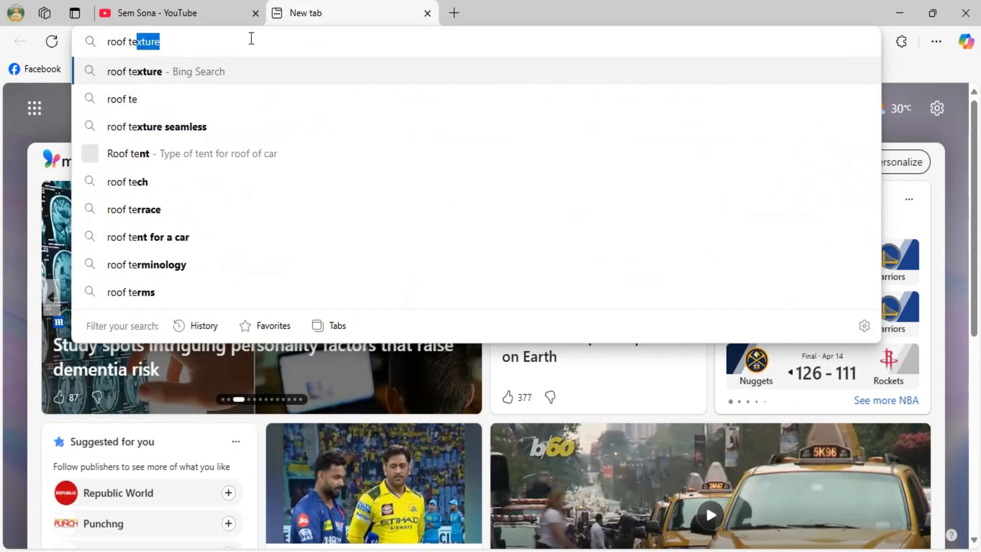
left_click(203, 79)
left_click(282, 158)
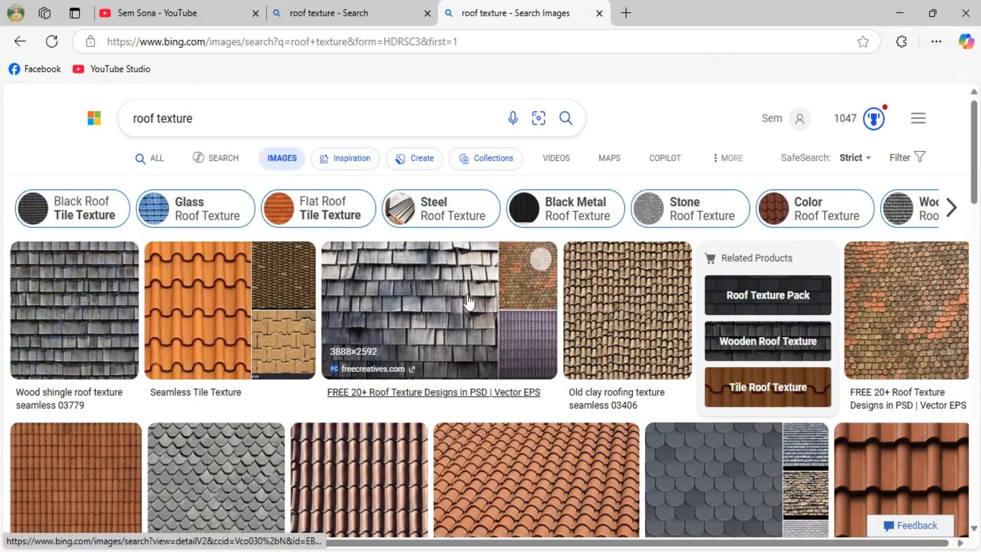
- Find the Grand cru Ecaille shingles clay roof tile texture 03499 and save its image to Downloads as OIP.jpg
scroll(267, 299, "down", 5)
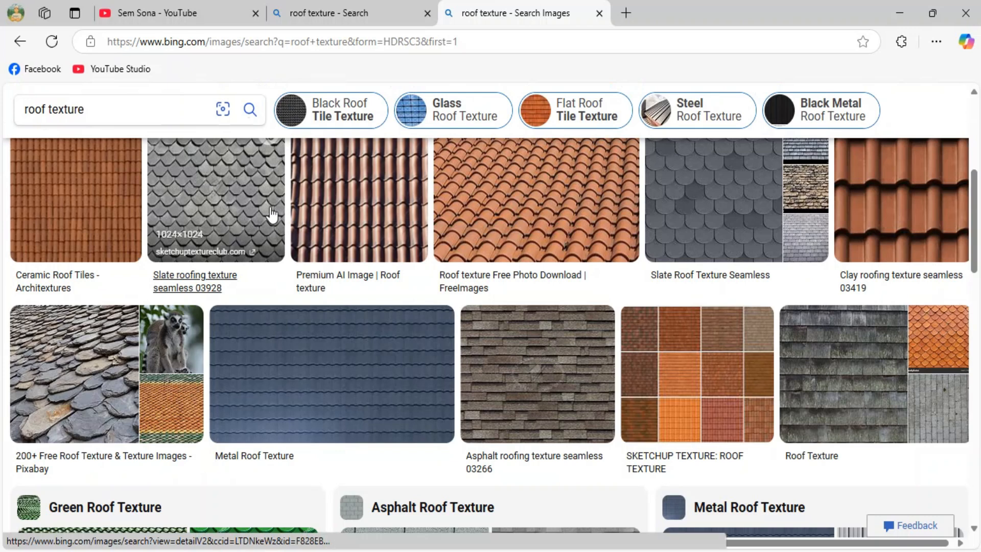
left_click(264, 205)
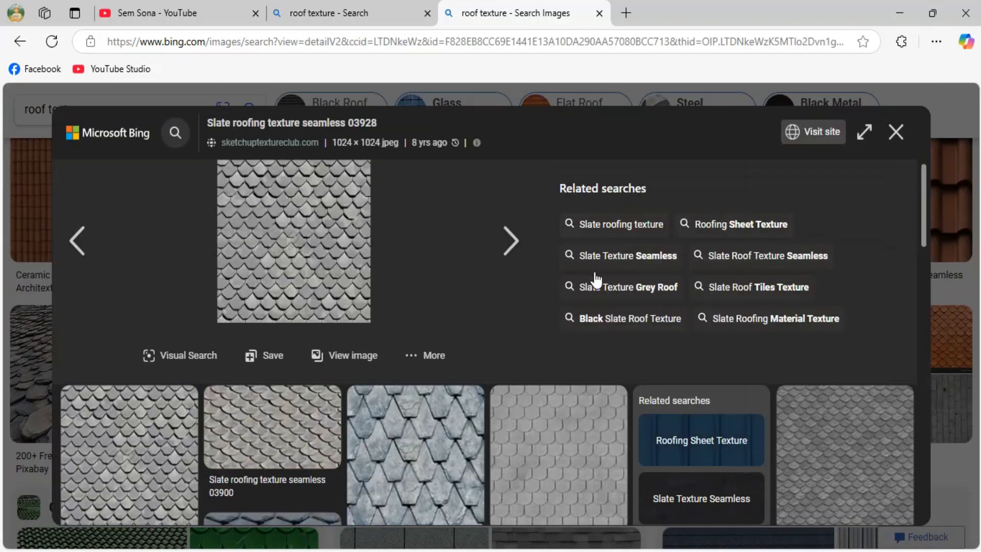
scroll(596, 281, "down", 10)
scroll(599, 263, "down", 3)
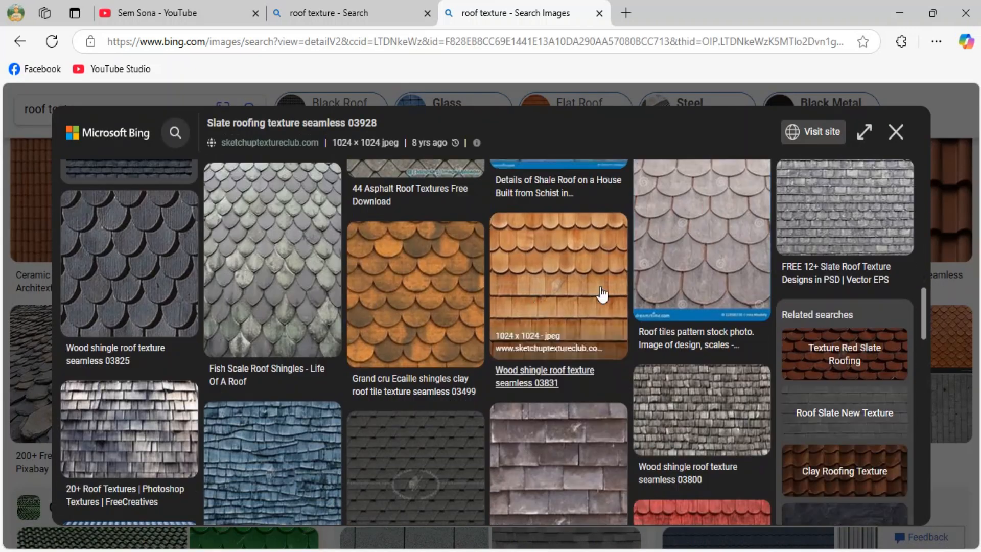
left_click(437, 313)
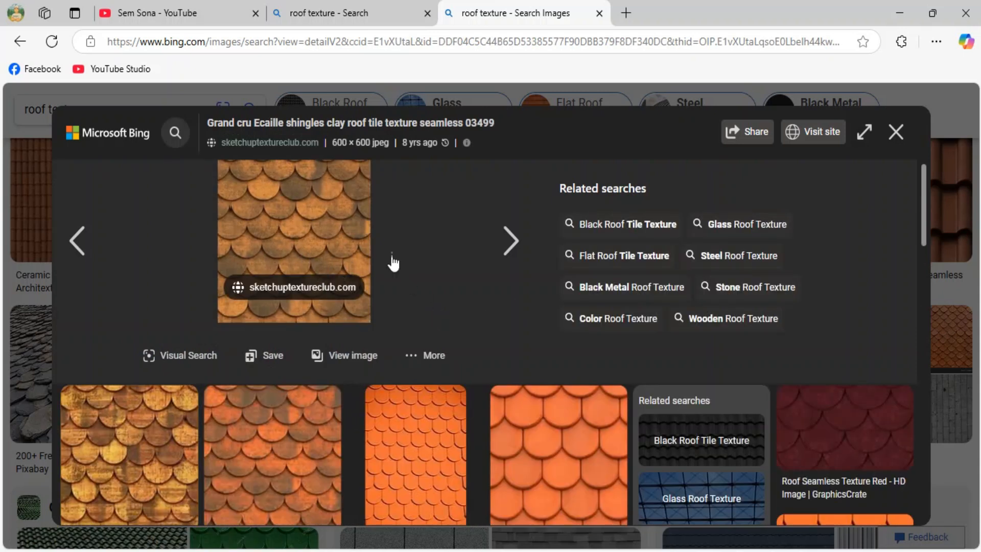
right_click(294, 219)
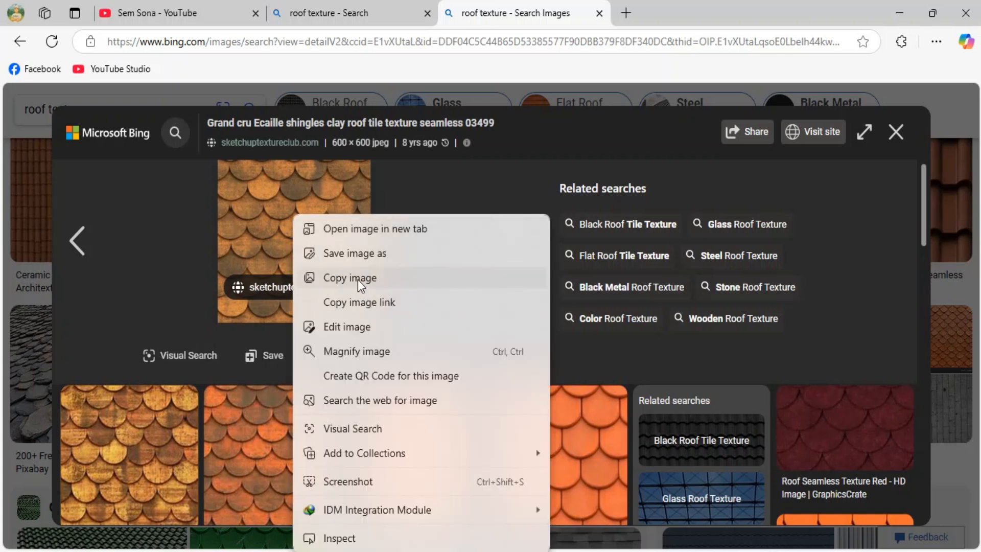
left_click(357, 253)
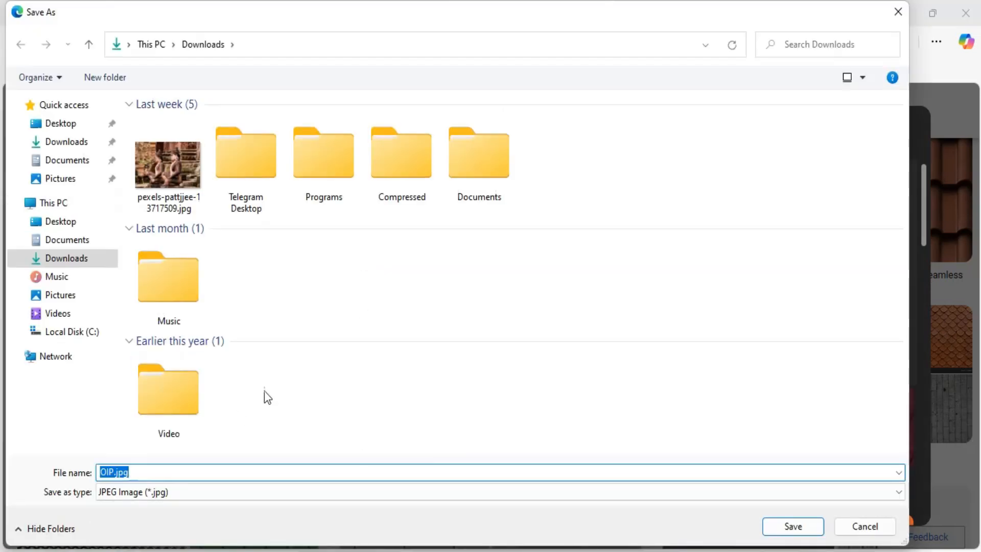
left_click(788, 525)
- Open the related clay roof tile texture 03501 and save its image to Downloads as OIP (1).jpg
scroll(788, 511, "down", 3)
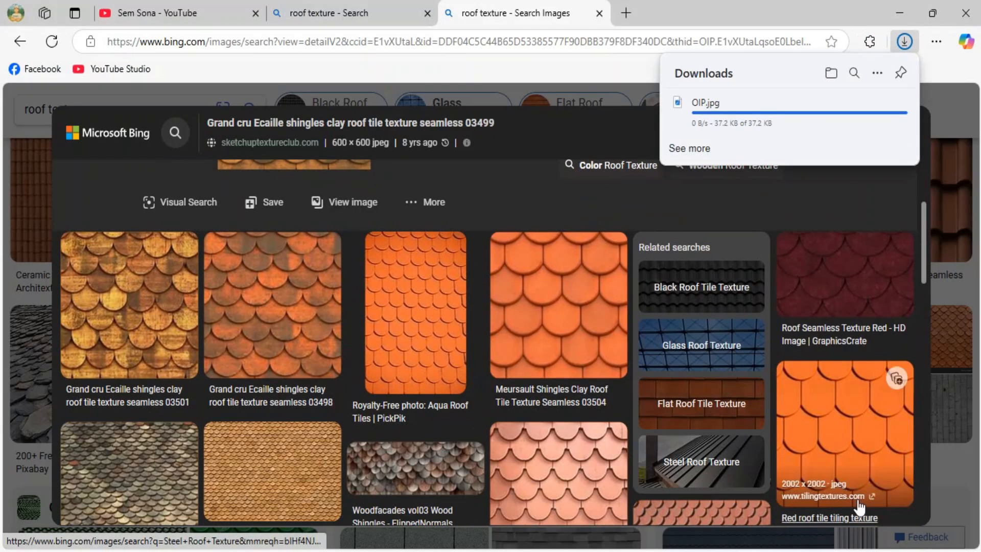
left_click(109, 300)
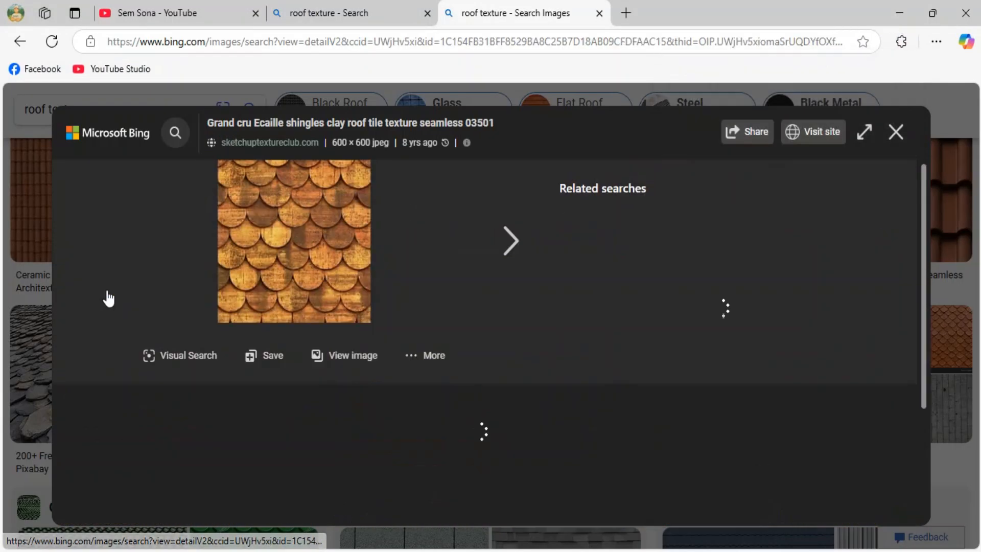
right_click(295, 204)
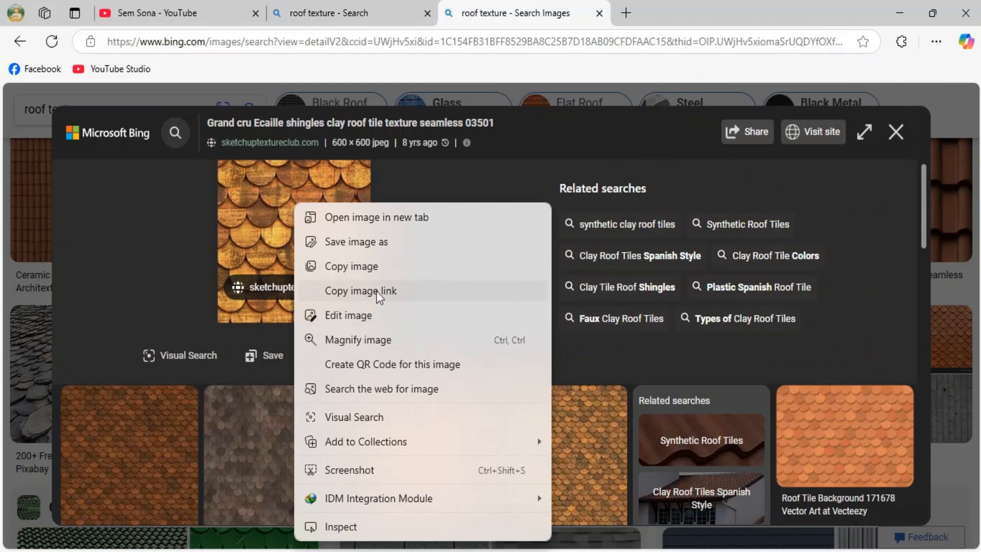
left_click(360, 242)
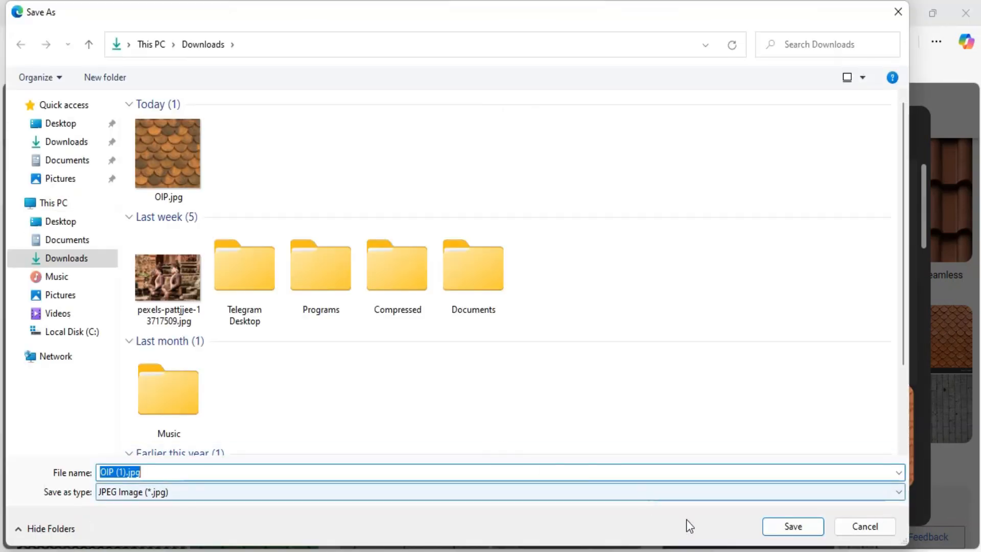
left_click(792, 526)
- Browse the remaining related roof tile textures, and return to SketchUp
scroll(372, 365, "down", 10)
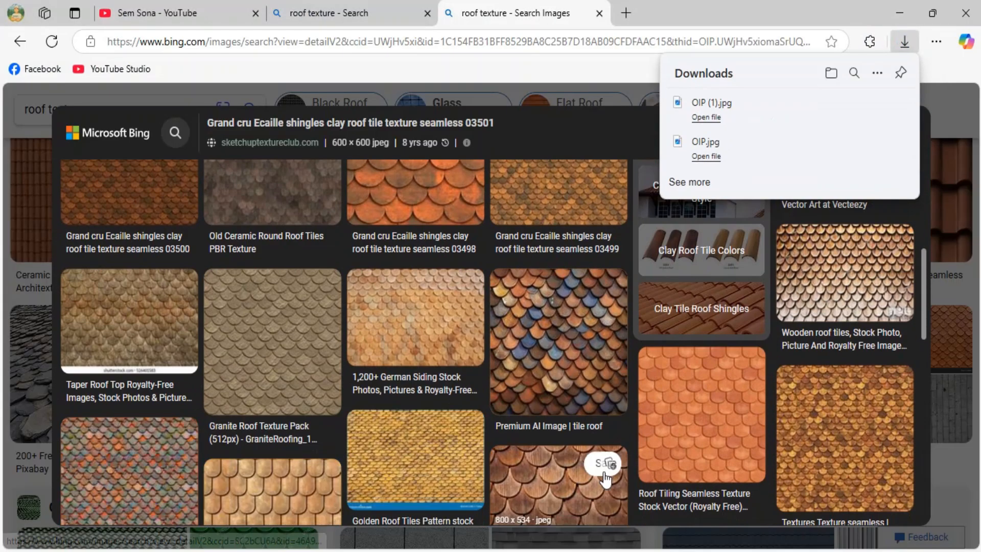
scroll(464, 416, "down", 4)
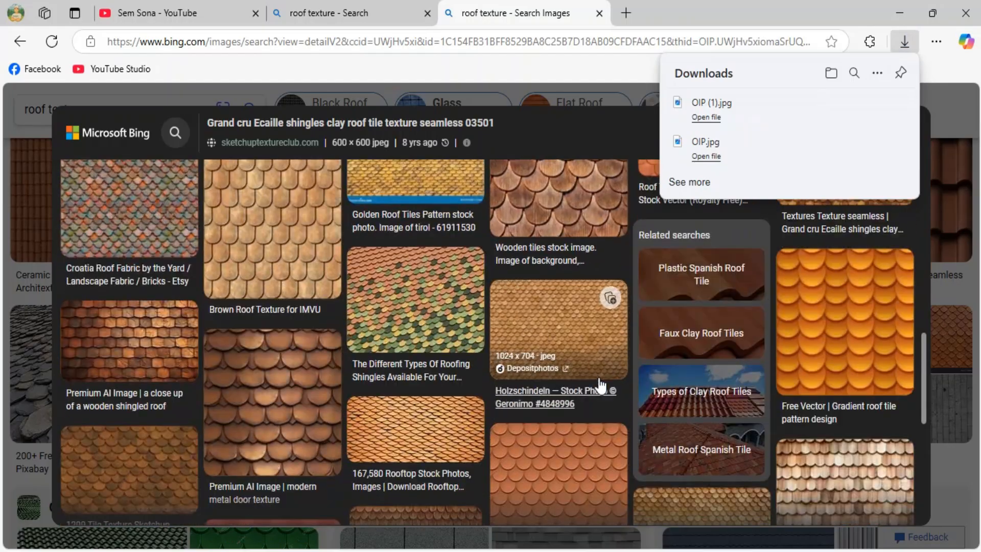
scroll(596, 388, "down", 2)
scroll(503, 393, "up", 4)
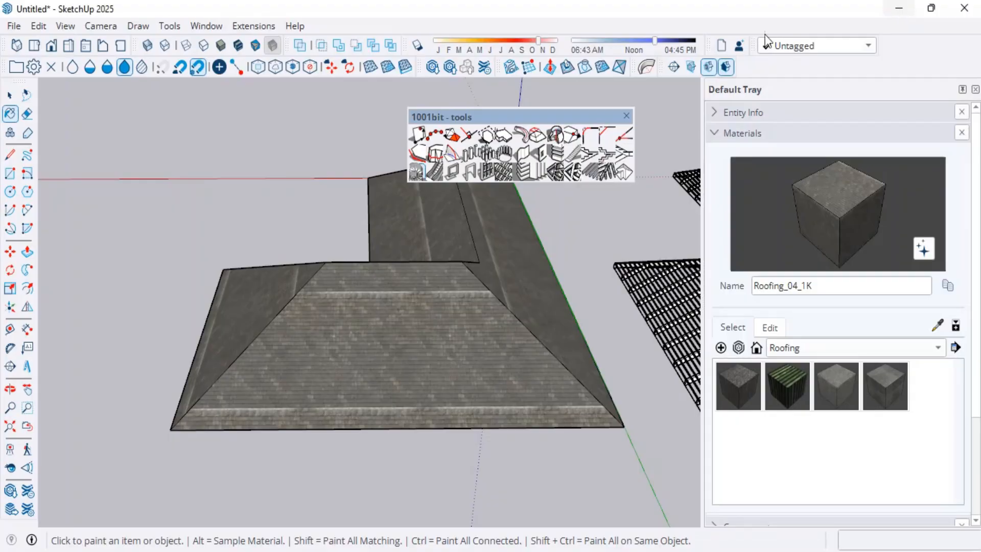
- Replace the texture image of the Roofing_04_1K material with OIP (1).jpg from the Downloads folder
left_click(771, 328)
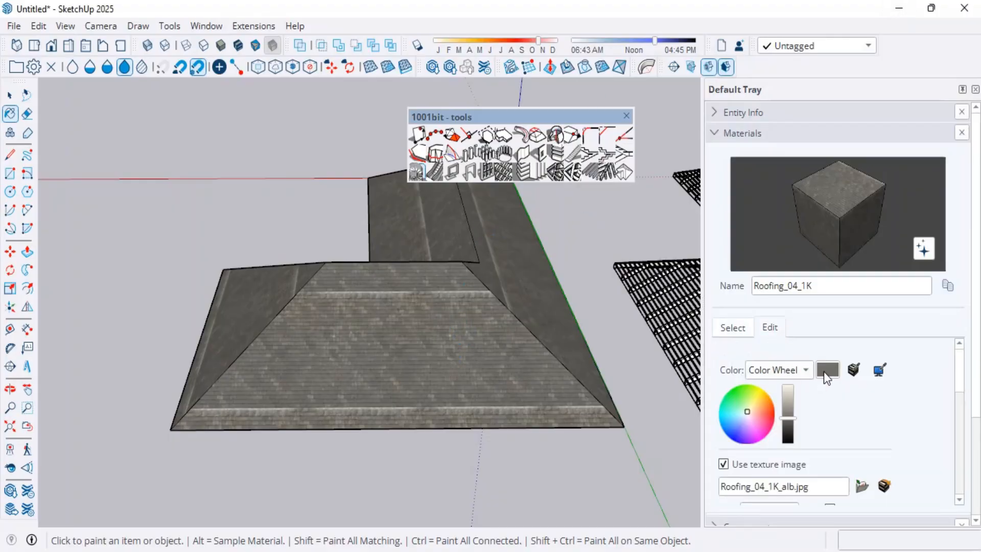
left_click(862, 488)
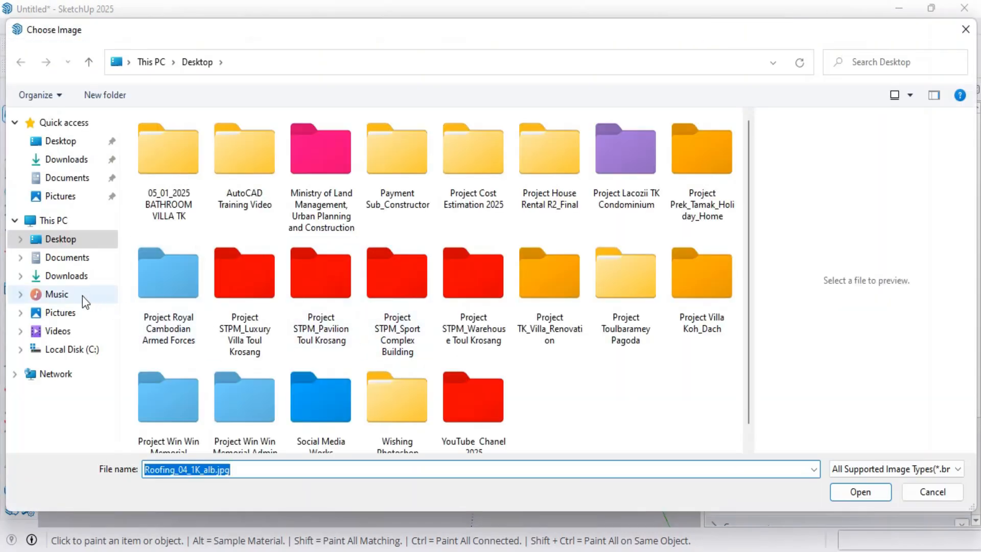
left_click(67, 276)
left_click(243, 197)
left_click(188, 179)
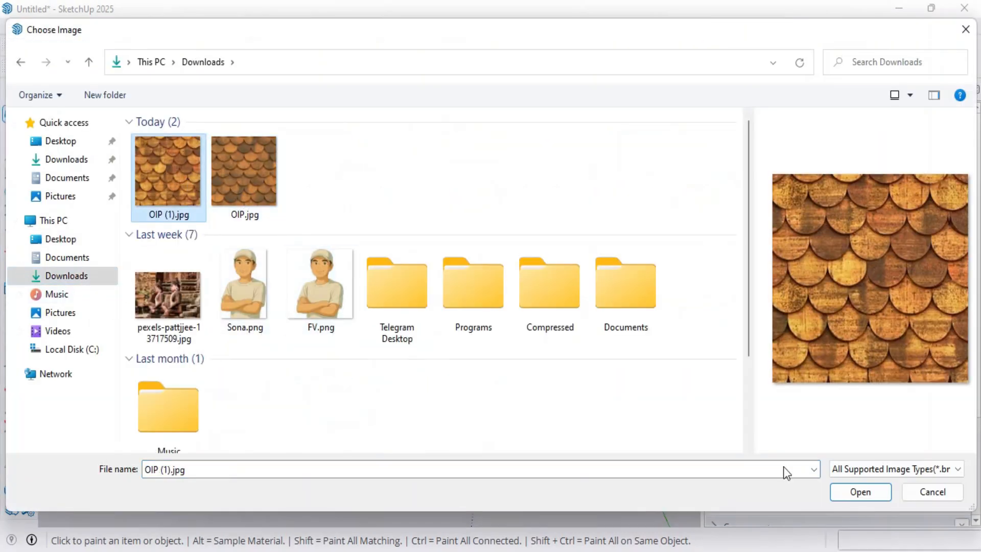
left_click(843, 491)
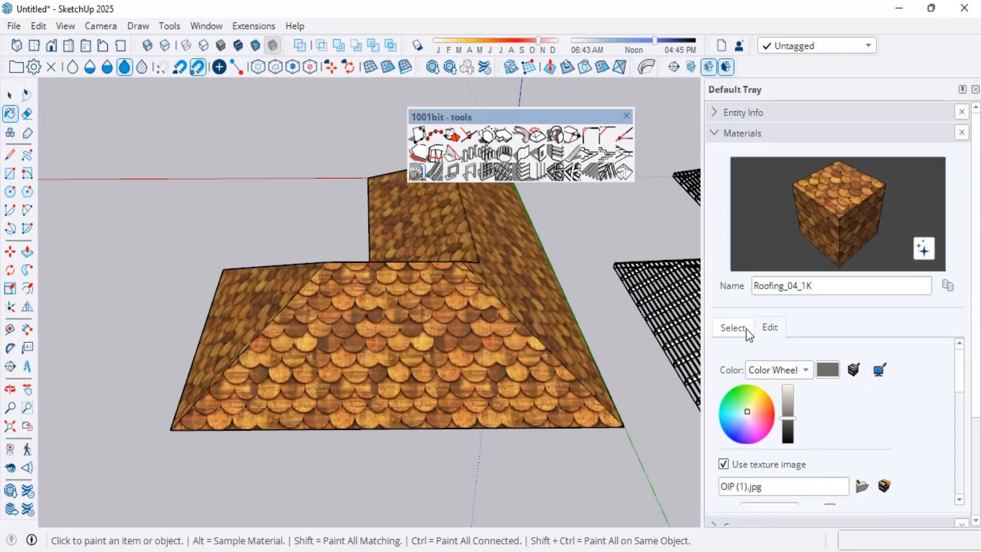
- Set the width and height of the Roofing_04_1K roof tile texture to 0.5 m each
scroll(778, 439, "down", 10)
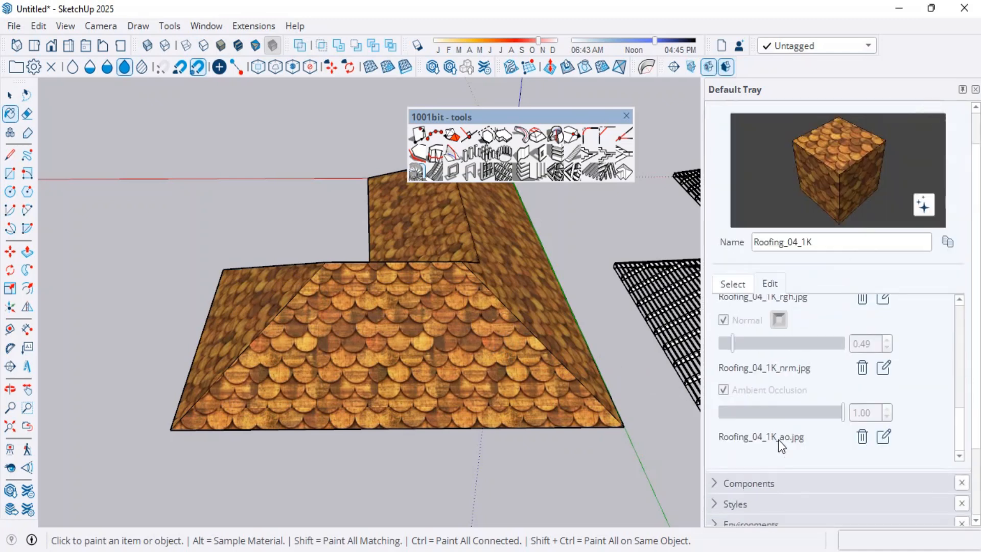
scroll(800, 371, "up", 5)
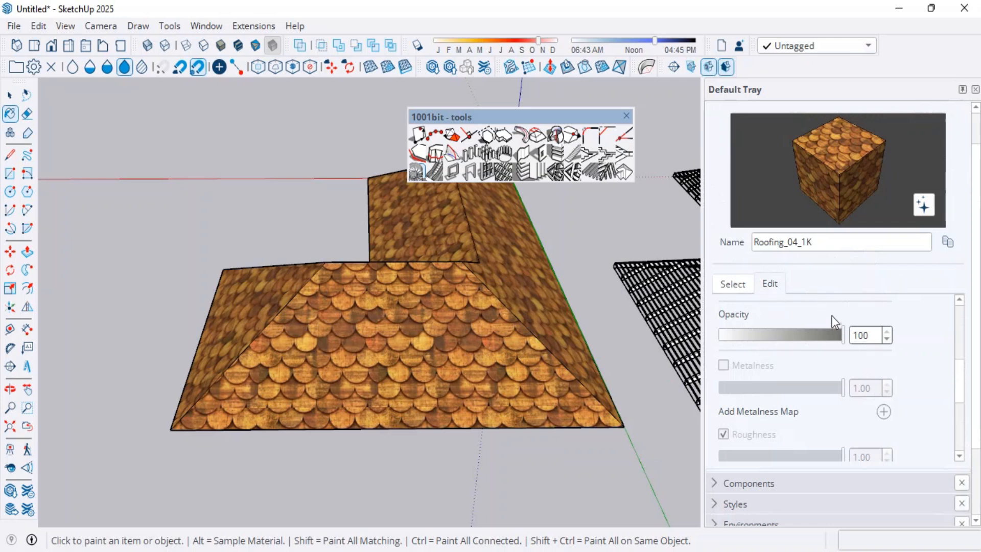
scroll(801, 368, "down", 3)
scroll(800, 368, "down", 5)
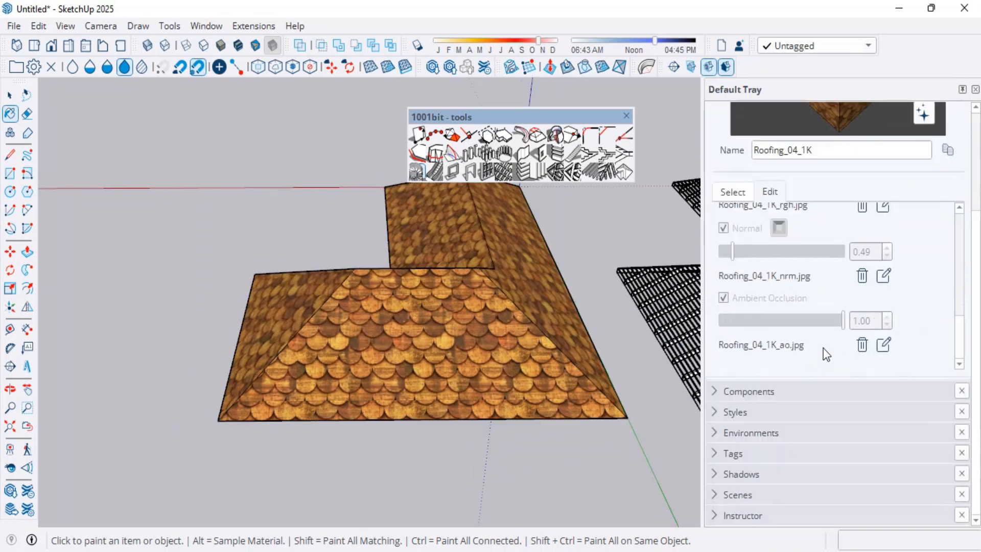
scroll(780, 318, "up", 3)
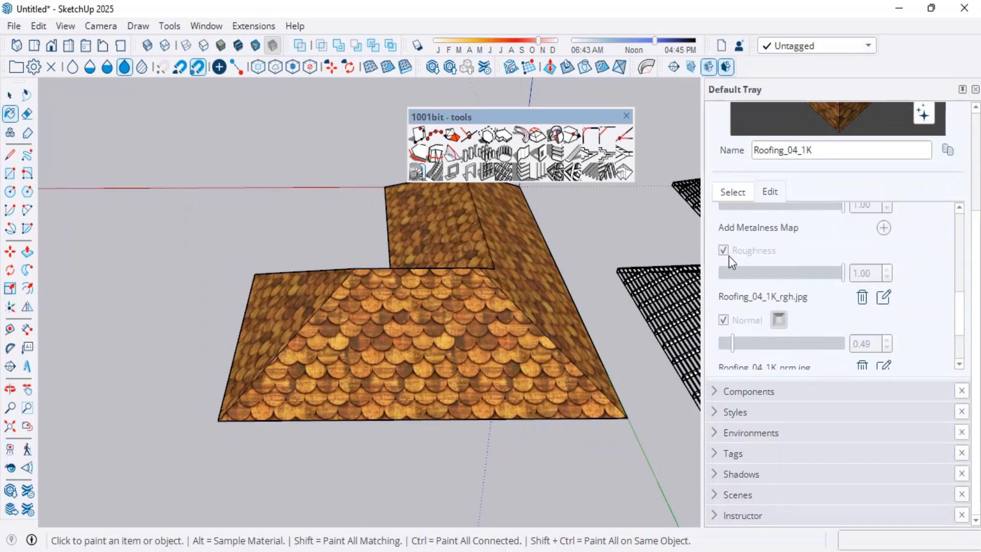
scroll(728, 252, "up", 4)
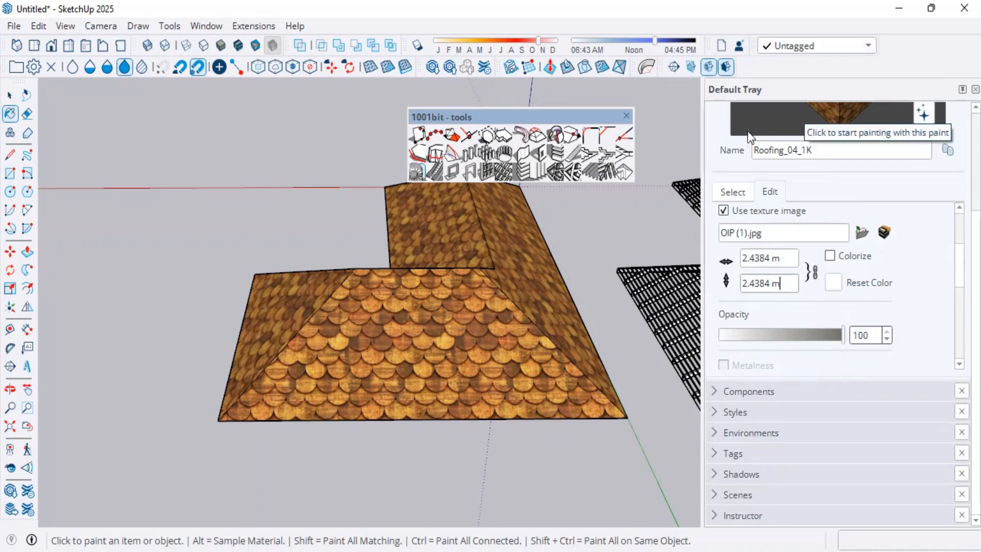
scroll(595, 313, "down", 1)
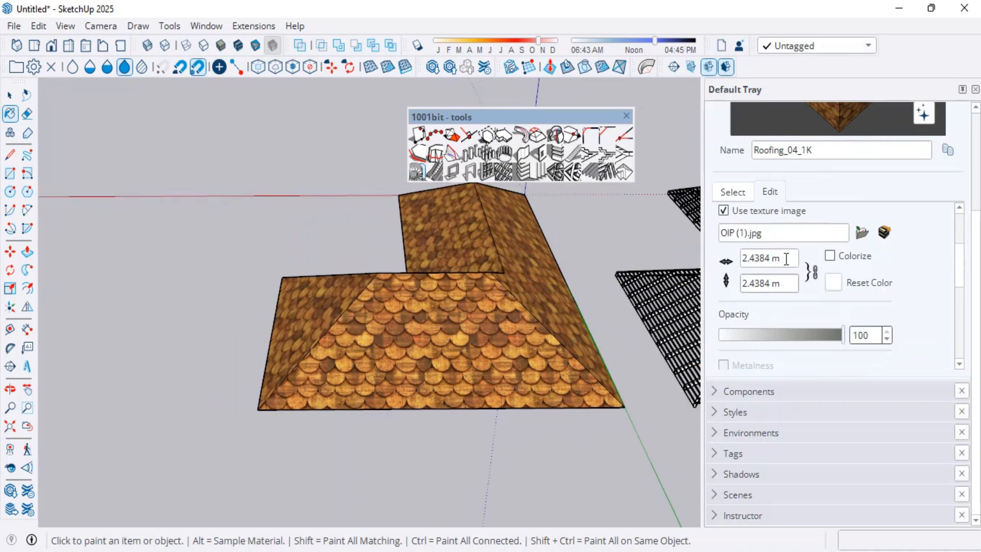
type("1")
key("Return")
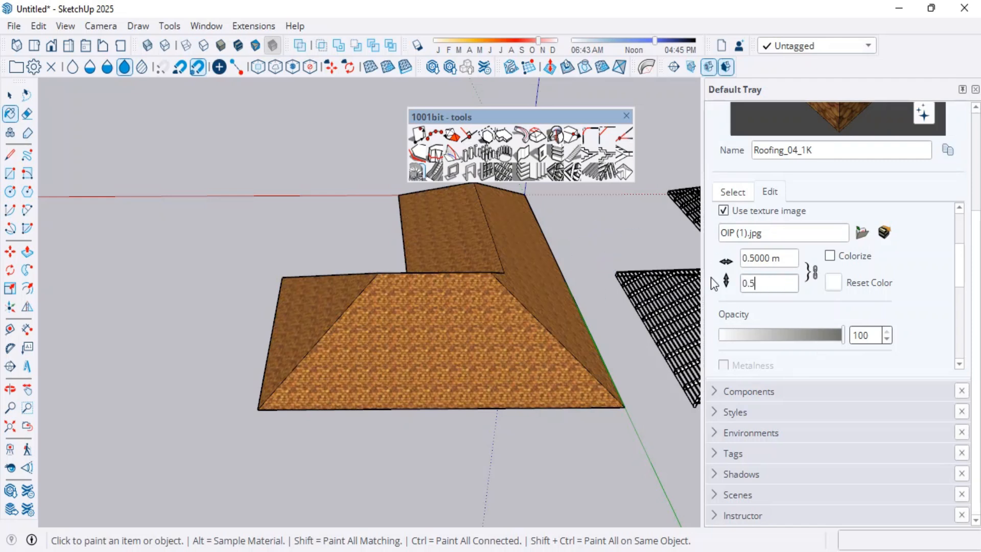
- Examine the tile texture's scale and direction on all roof slopes, and view the neighbouring rafter and batten framework
scroll(526, 344, "up", 5)
scroll(465, 346, "down", 4)
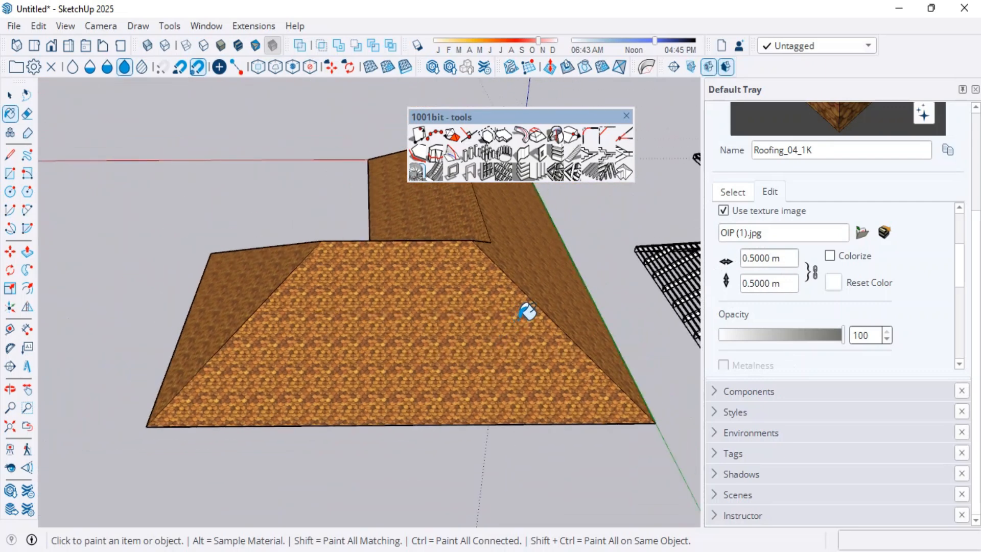
scroll(506, 321, "down", 3)
middle_click_drag(480, 320, 666, 412)
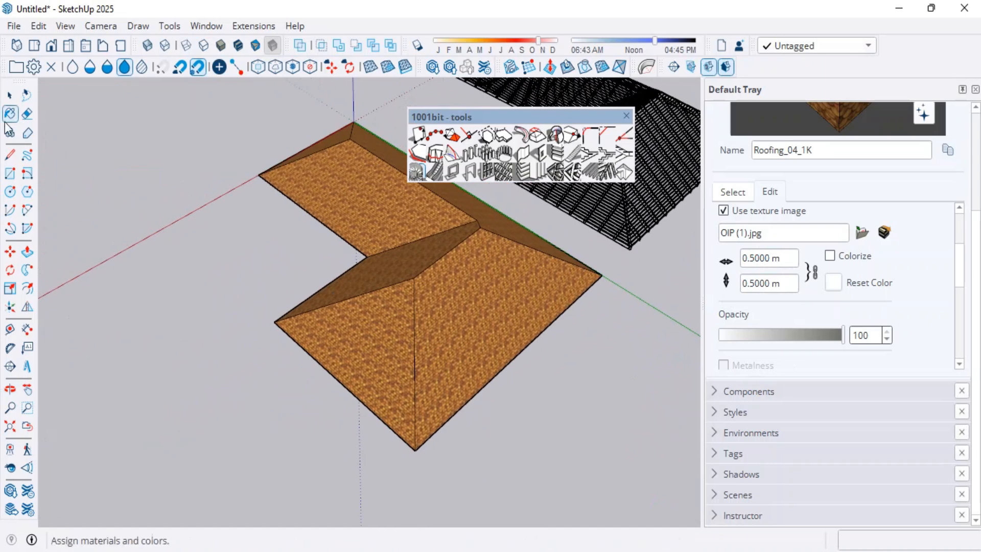
scroll(398, 352, "up", 4)
middle_click_drag(458, 355, 499, 370)
scroll(494, 415, "down", 3)
middle_click_drag(492, 416, 384, 335)
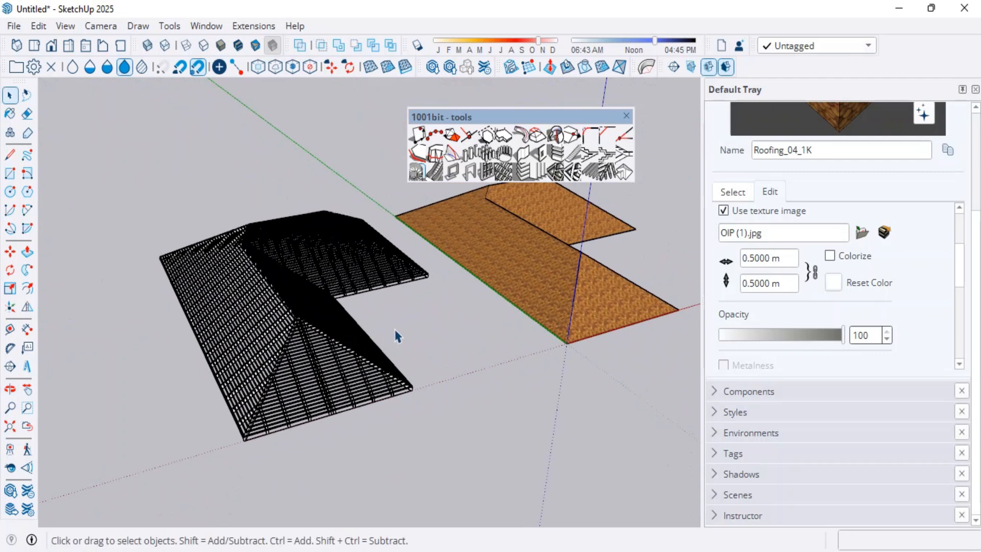